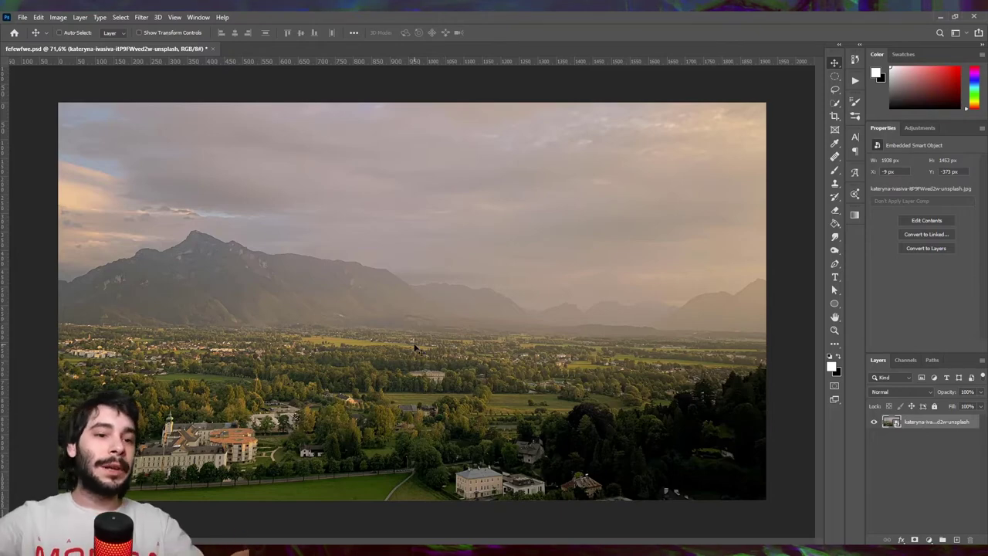
Duplicate the photo layer and name the copy 'Lake'
{"action": "key", "text": "ctrl"}
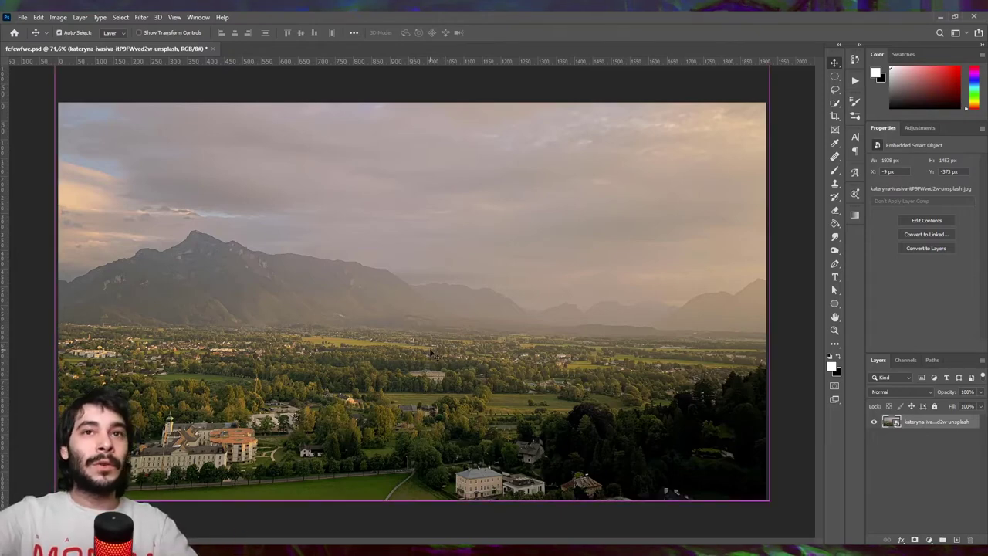
{"action": "key", "text": "ctrl+j"}
{"action": "double_click", "coordinate": [937, 422]}
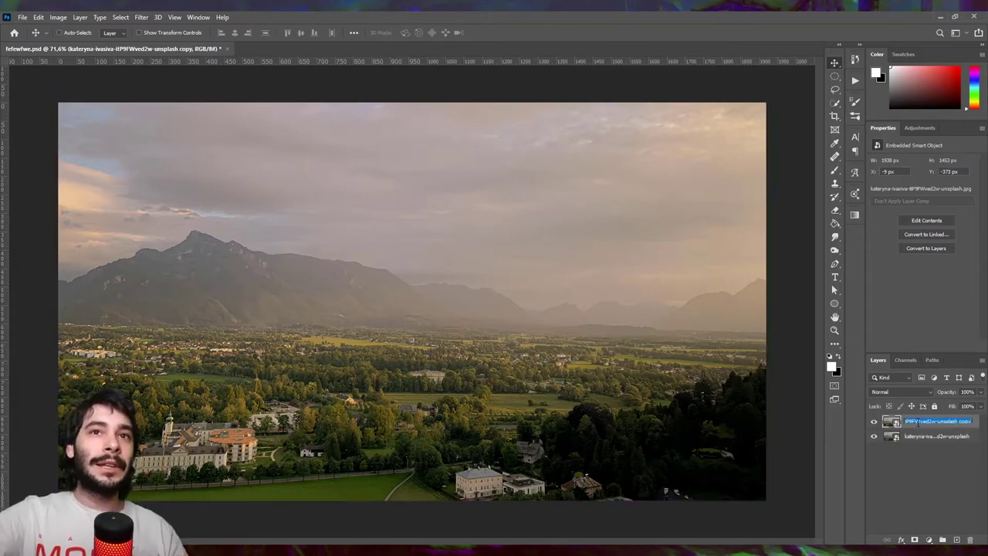
{"action": "type", "text": "Lake"}
{"action": "key", "text": "Return"}
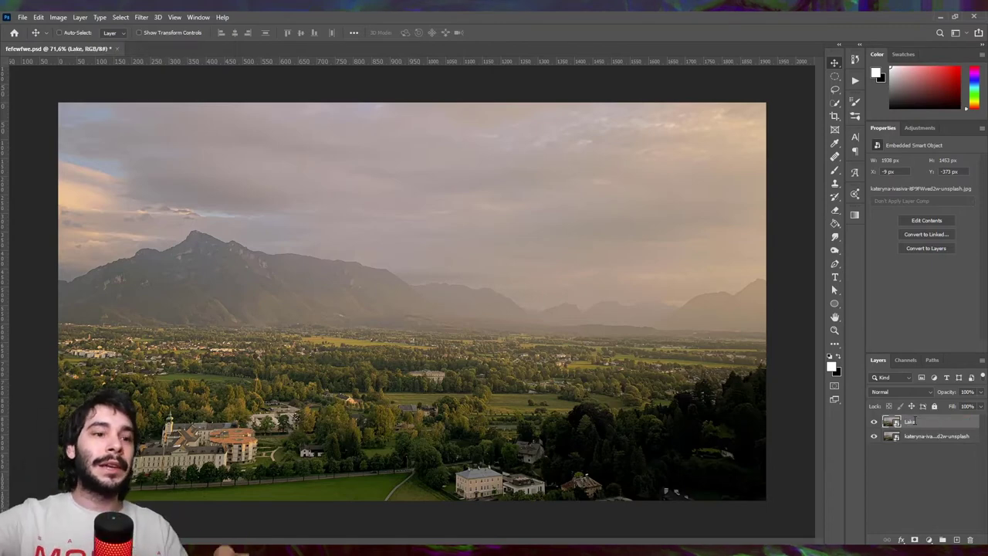
Rotate the Lake layer 180°, flip it horizontally, and move it below the horizon
{"action": "key", "text": "ctrl+t"}
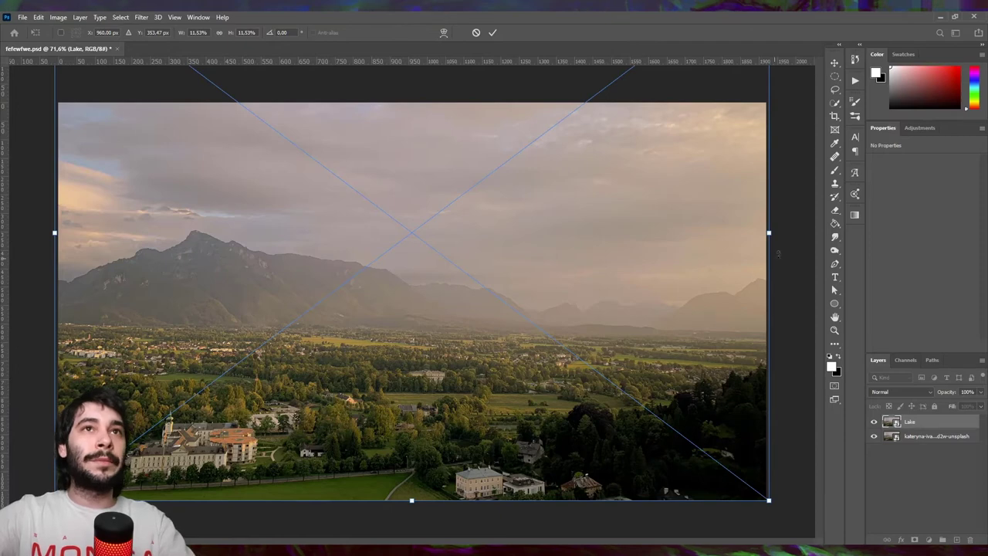
{"action": "left_click_drag", "start_coordinate": [784, 246], "coordinate": [35, 211]}
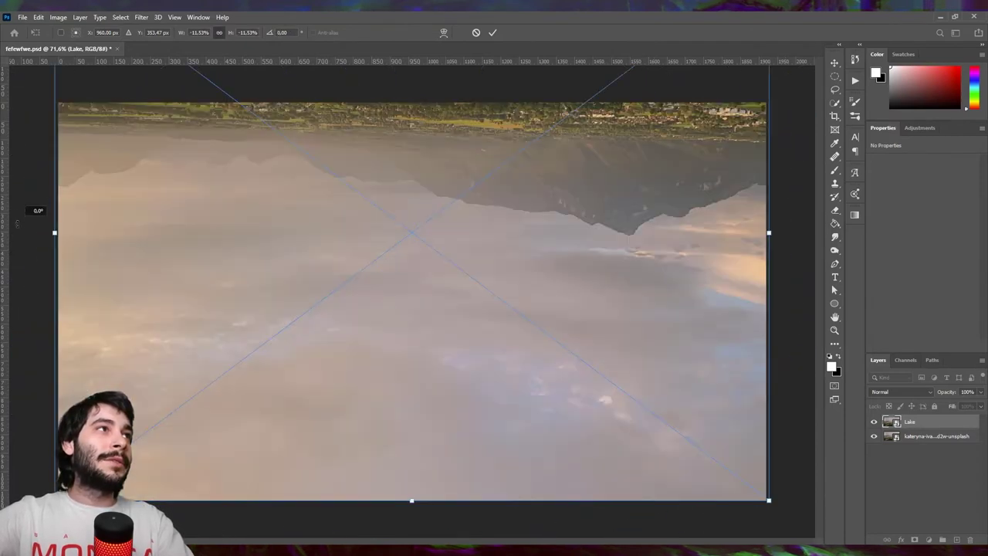
{"action": "right_click", "coordinate": [449, 216]}
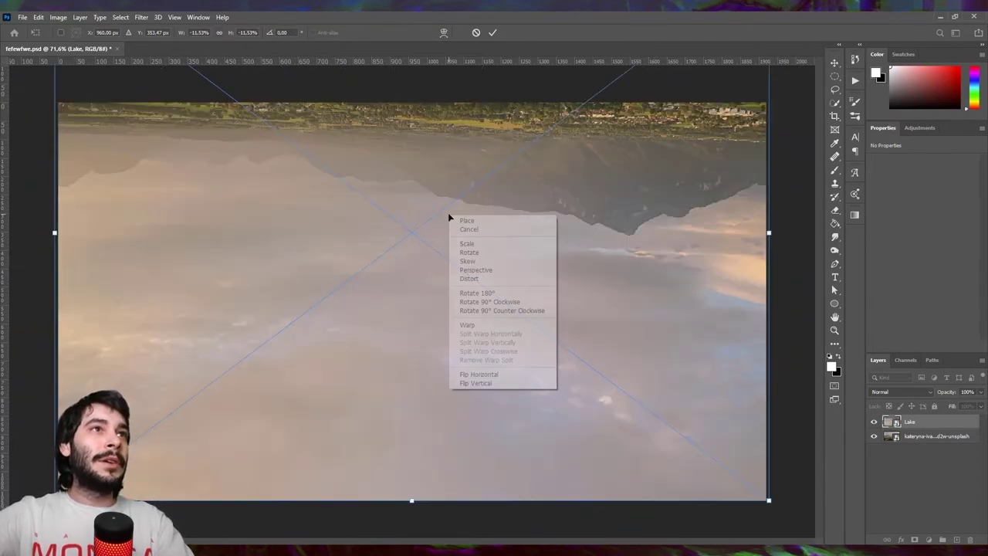
{"action": "left_click", "coordinate": [465, 375]}
{"action": "left_click_drag", "start_coordinate": [425, 129], "coordinate": [425, 455]}
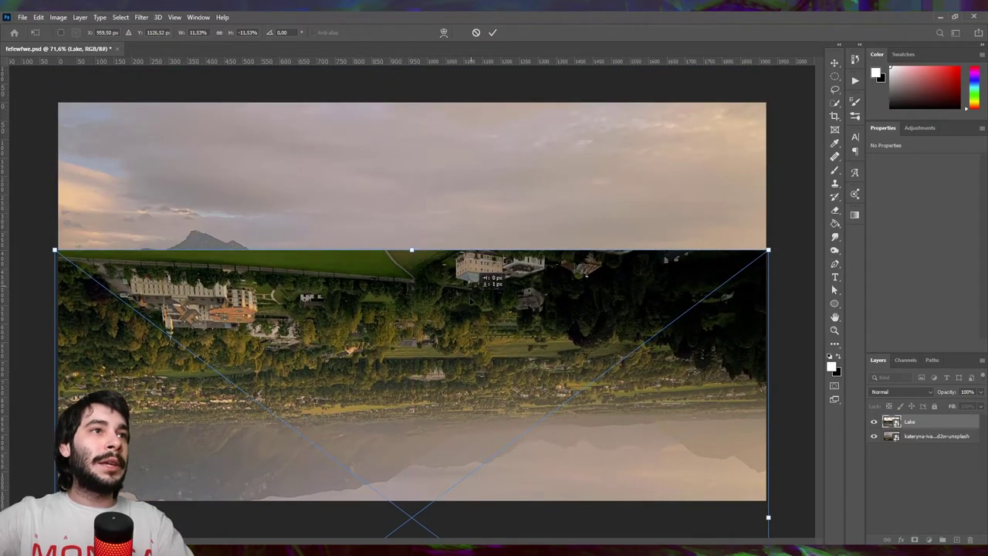
{"action": "left_click_drag", "start_coordinate": [467, 308], "coordinate": [471, 244]}
{"action": "left_click_drag", "start_coordinate": [480, 210], "coordinate": [479, 209]}
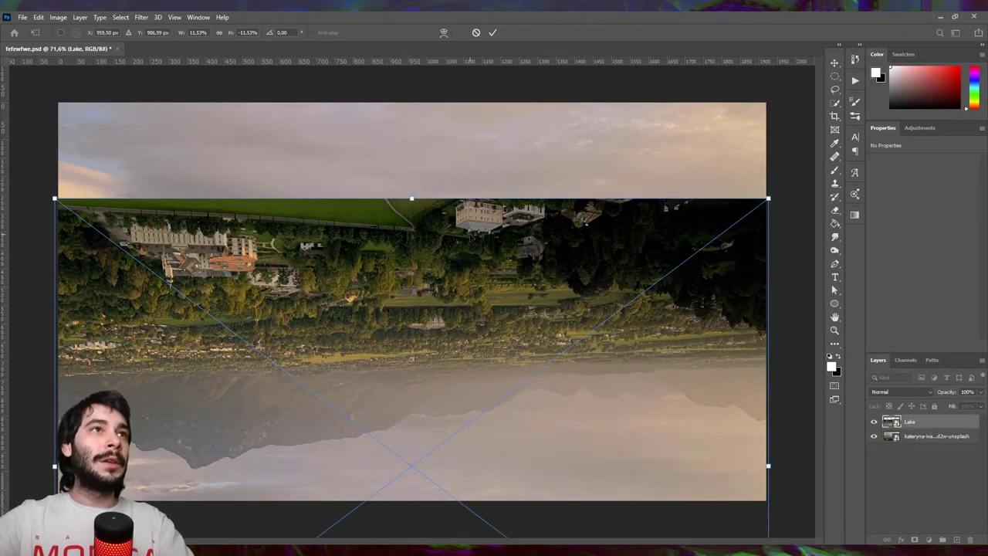
{"action": "key", "text": "Return"}
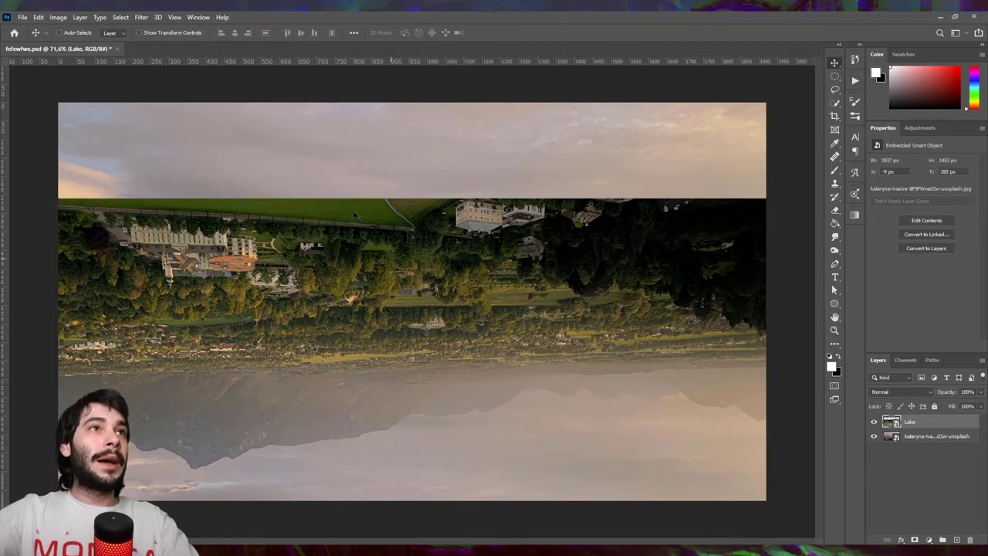
Add a white layer mask to Lake and set the brush to 100% hardness
{"action": "left_click", "coordinate": [914, 539]}
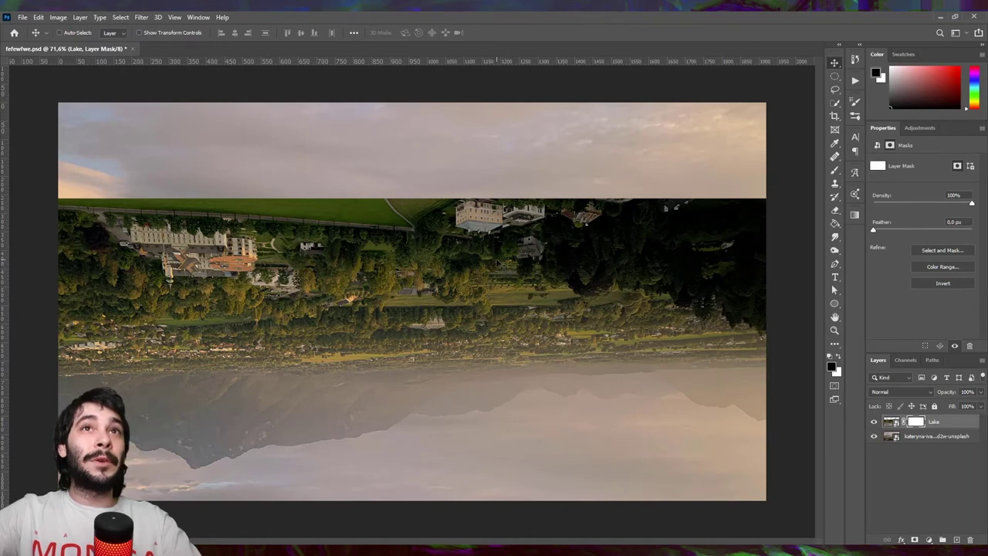
{"action": "key", "text": "b"}
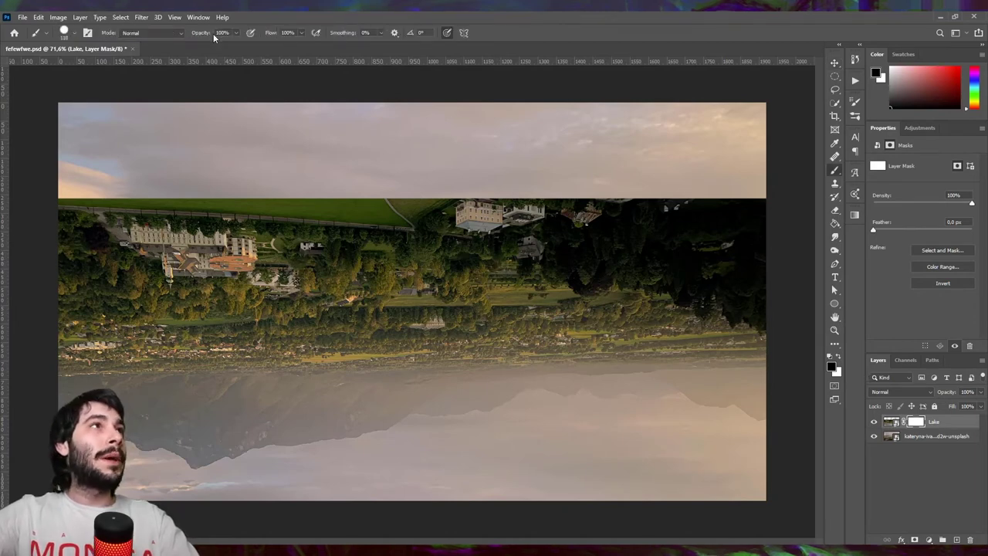
{"action": "right_click", "coordinate": [399, 185]}
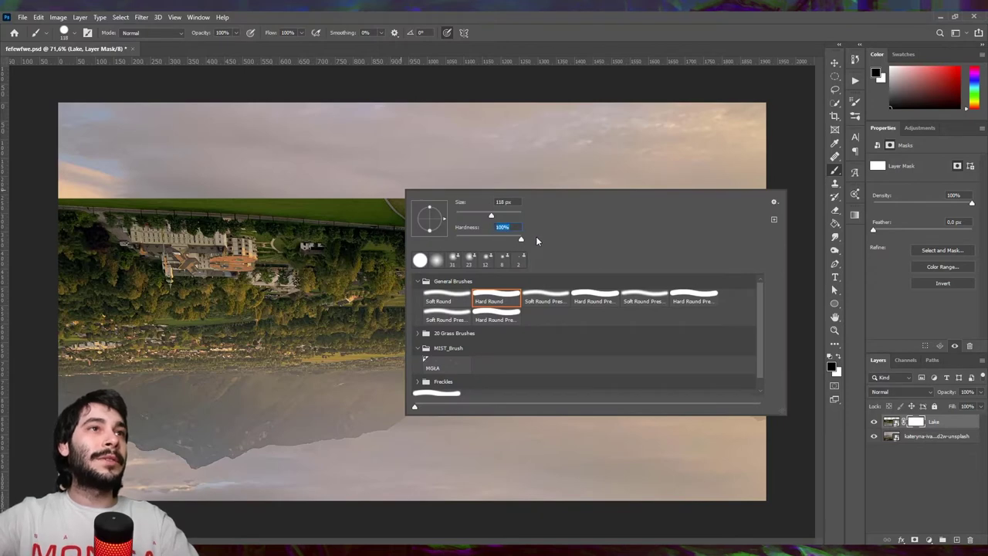
{"action": "key", "text": "Return"}
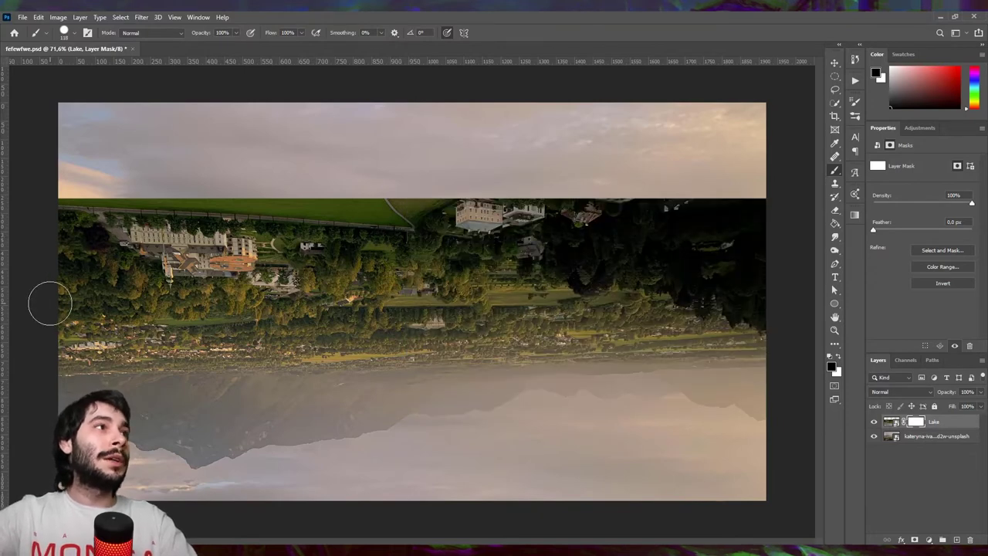
Paint out the Lake layer's top along a straight line and lower it 56 px
{"action": "left_click", "coordinate": [46, 303]}
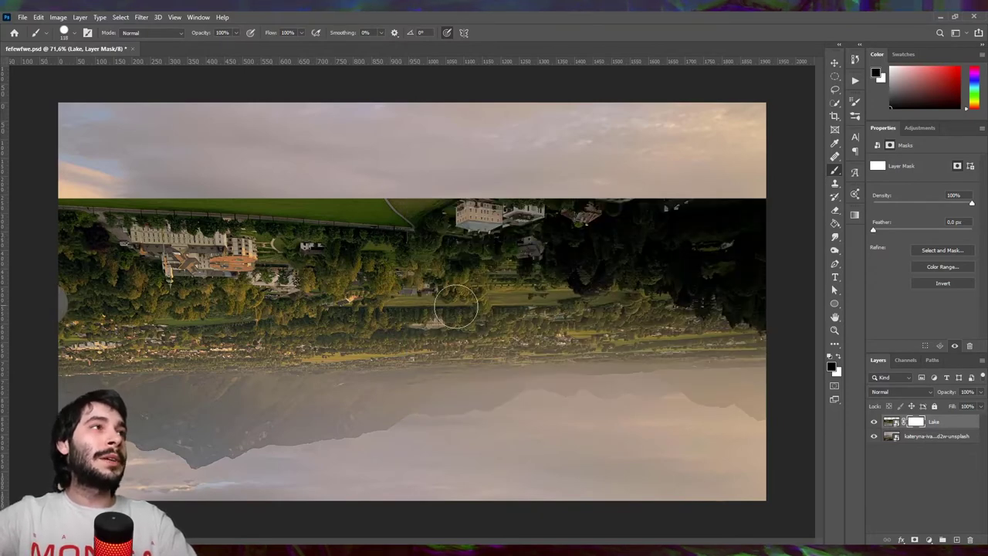
{"action": "left_click", "coordinate": [781, 308], "text": "shift"}
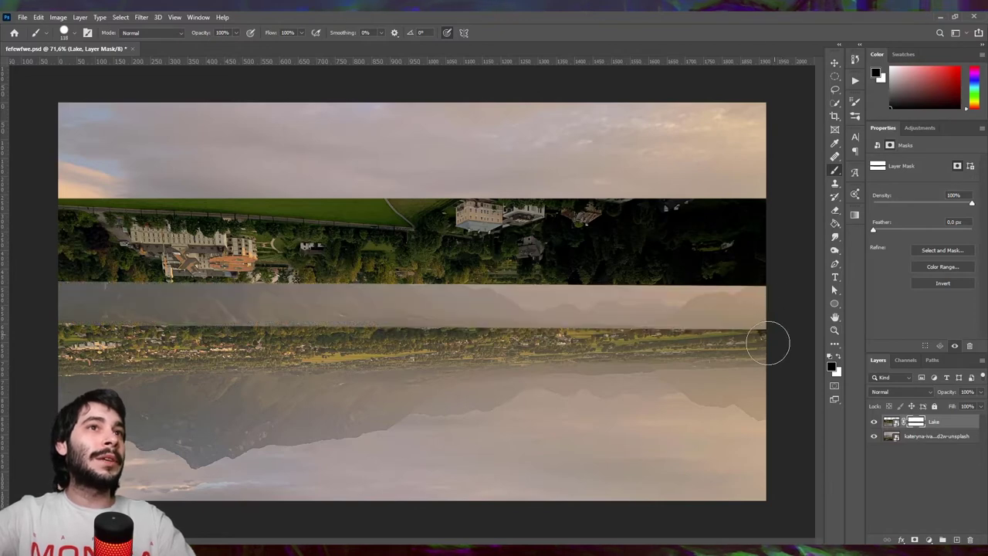
{"action": "mouse_move", "coordinate": [58, 245]}
{"action": "left_mouse_down"}
{"action": "mouse_move", "coordinate": [666, 250]}
{"action": "mouse_move", "coordinate": [772, 188]}
{"action": "mouse_move", "coordinate": [55, 187]}
{"action": "left_mouse_up"}
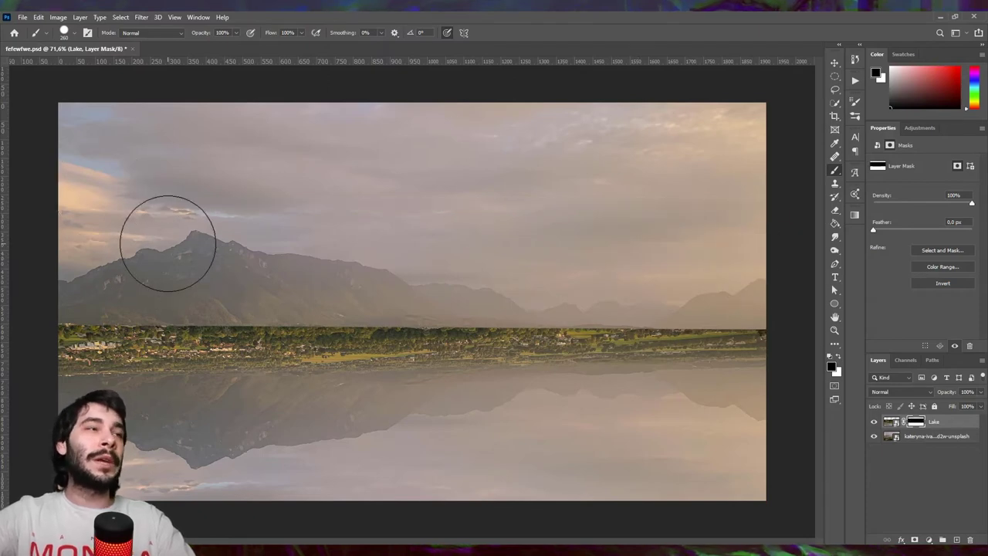
{"action": "left_click", "coordinate": [834, 62]}
{"action": "left_click_drag", "start_coordinate": [416, 345], "coordinate": [416, 382]}
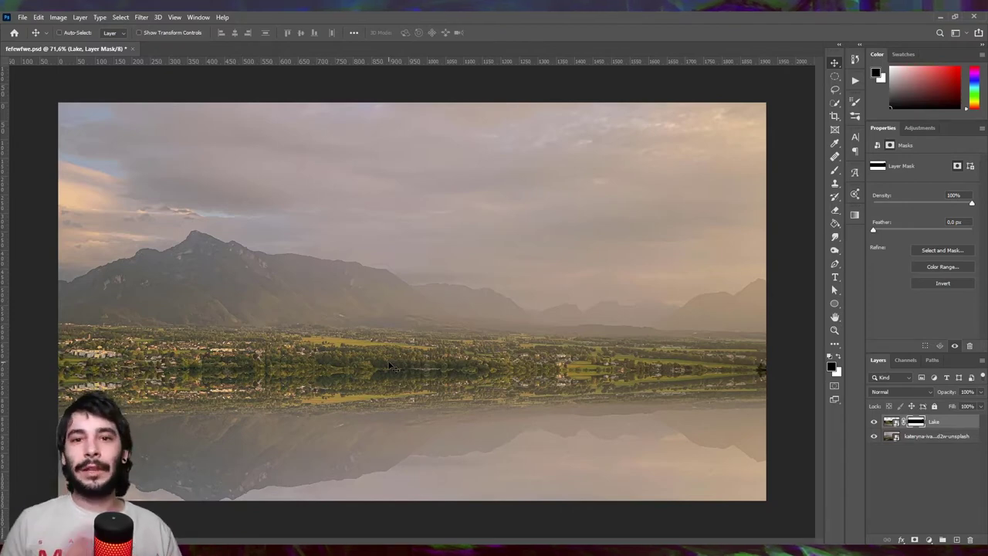
Zoom in to inspect the reflection seam, then zoom back out
{"action": "scroll", "coordinate": [392, 367], "scroll_direction": "up", "scroll_amount": 3}
{"action": "scroll", "coordinate": [246, 409], "scroll_direction": "up", "scroll_amount": 3}
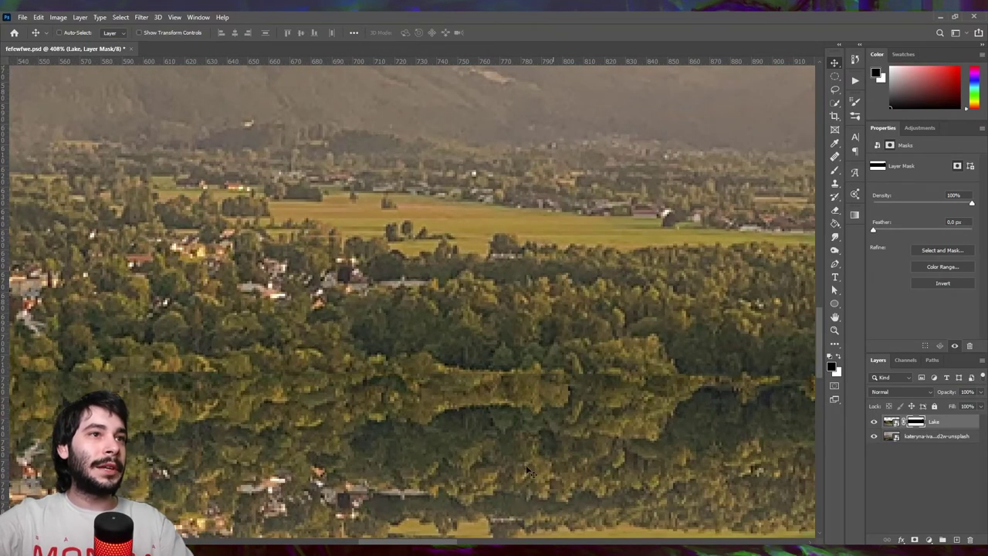
{"action": "scroll", "coordinate": [431, 401], "scroll_direction": "down", "scroll_amount": 5}
{"action": "scroll", "coordinate": [364, 350], "scroll_direction": "down", "scroll_amount": 2}
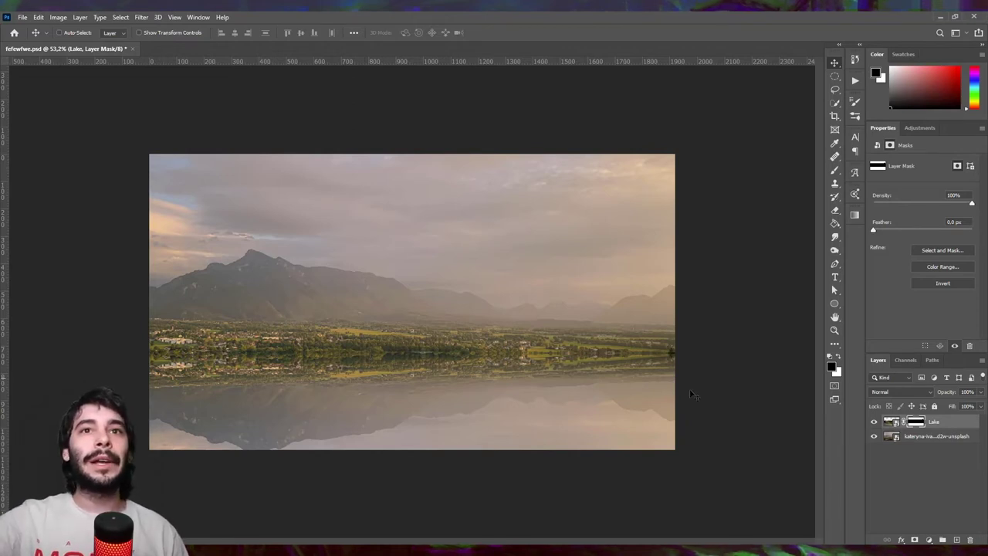
Add a new Layer 1 above Lake and fill it with white
{"action": "left_click", "coordinate": [957, 539]}
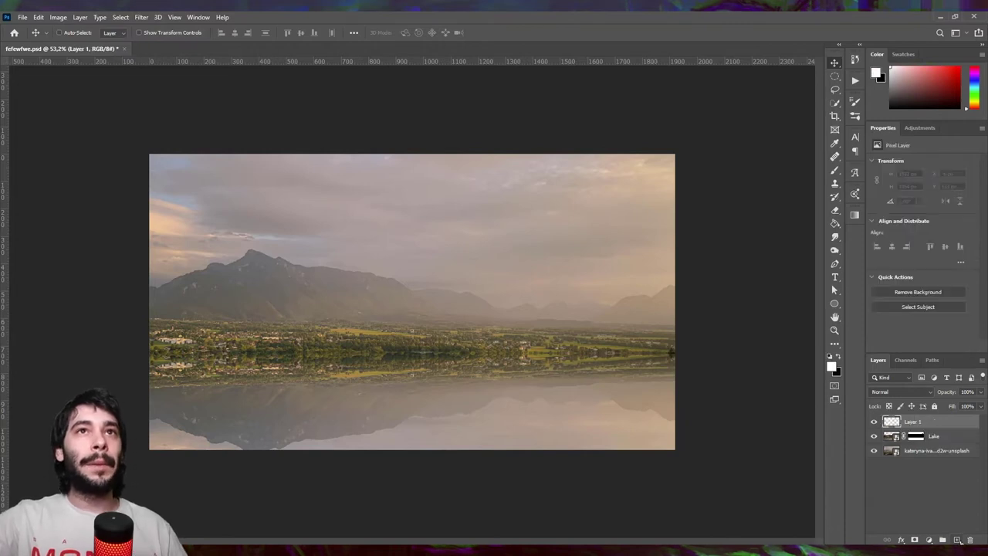
{"action": "key", "text": "g"}
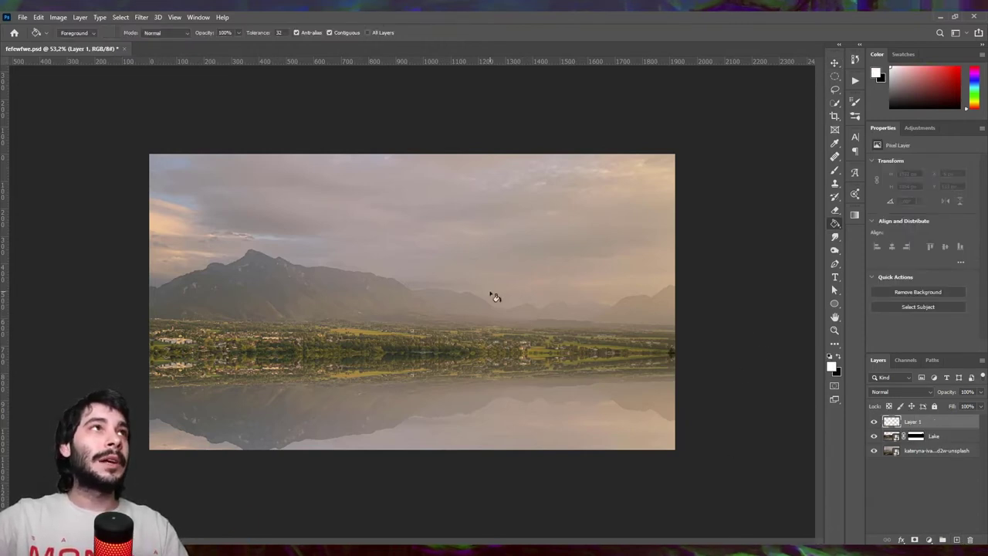
{"action": "left_click", "coordinate": [495, 297]}
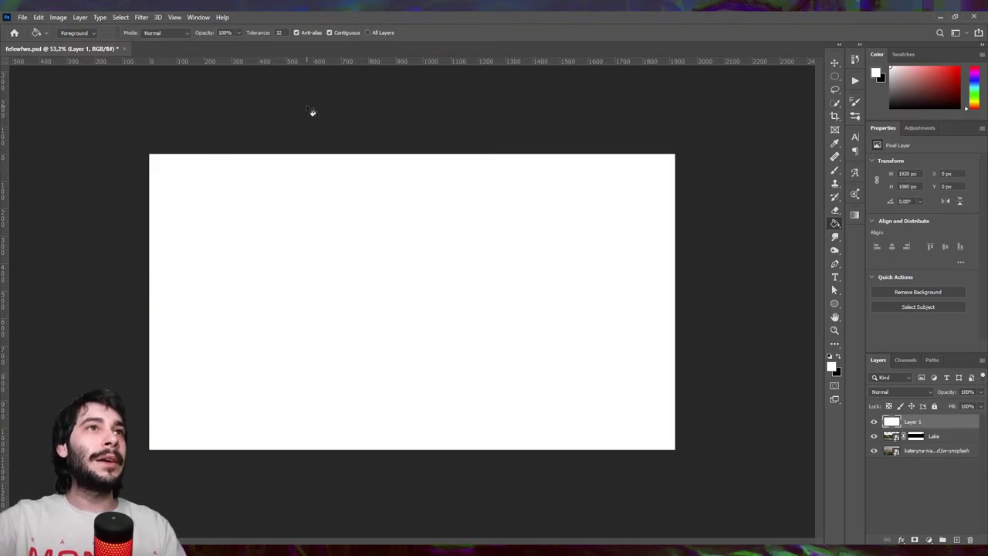
{"action": "key", "text": "v"}
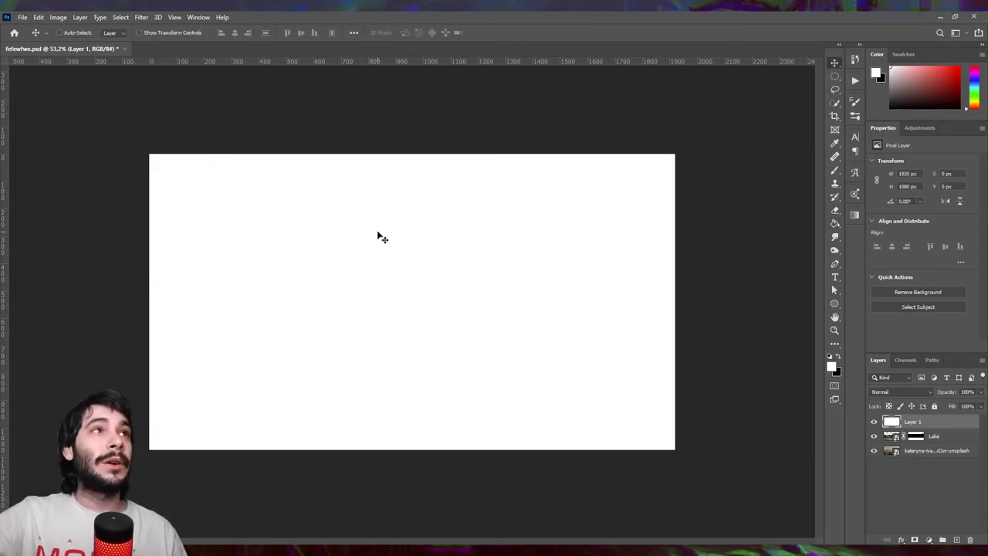
Apply Add Noise to Layer 1: 62.07%, Uniform, Monochromatic
{"action": "left_click", "coordinate": [146, 22]}
{"action": "mouse_move", "coordinate": [149, 182]}
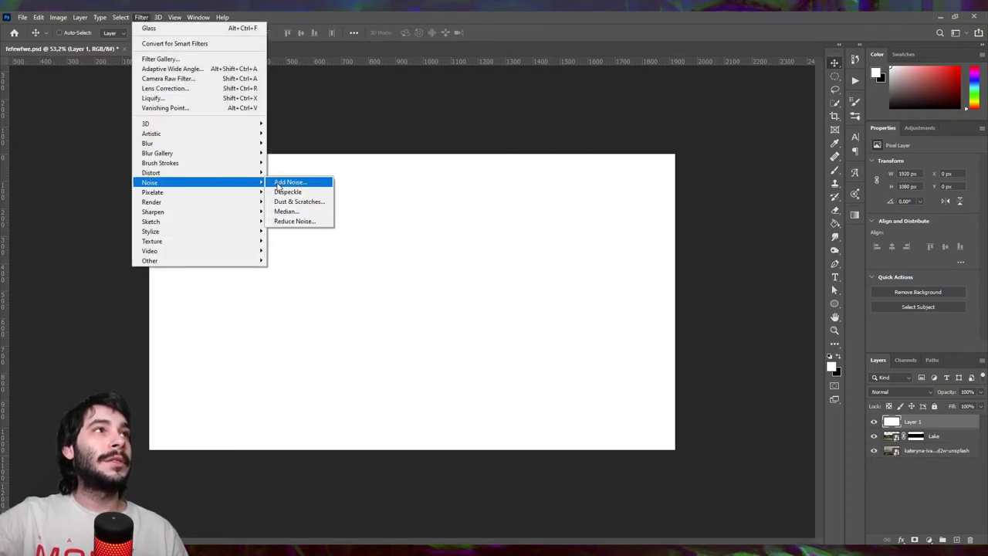
{"action": "left_click", "coordinate": [287, 182]}
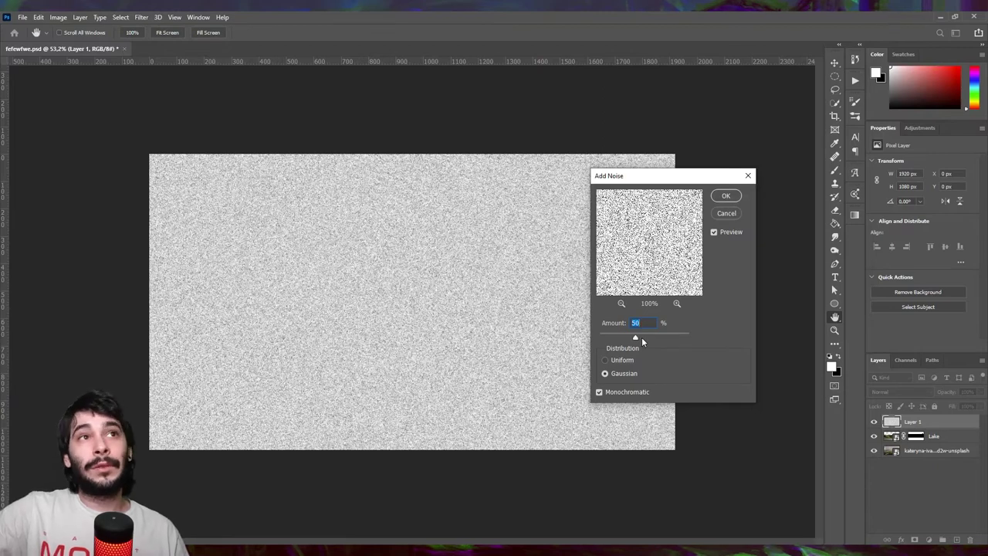
{"action": "left_click_drag", "start_coordinate": [635, 337], "coordinate": [637, 338]}
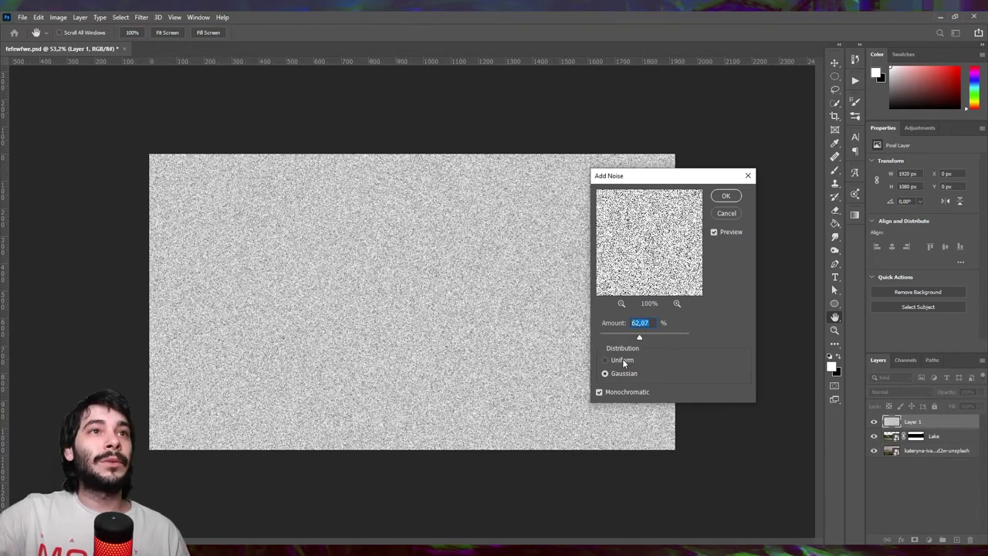
{"action": "left_click", "coordinate": [622, 361]}
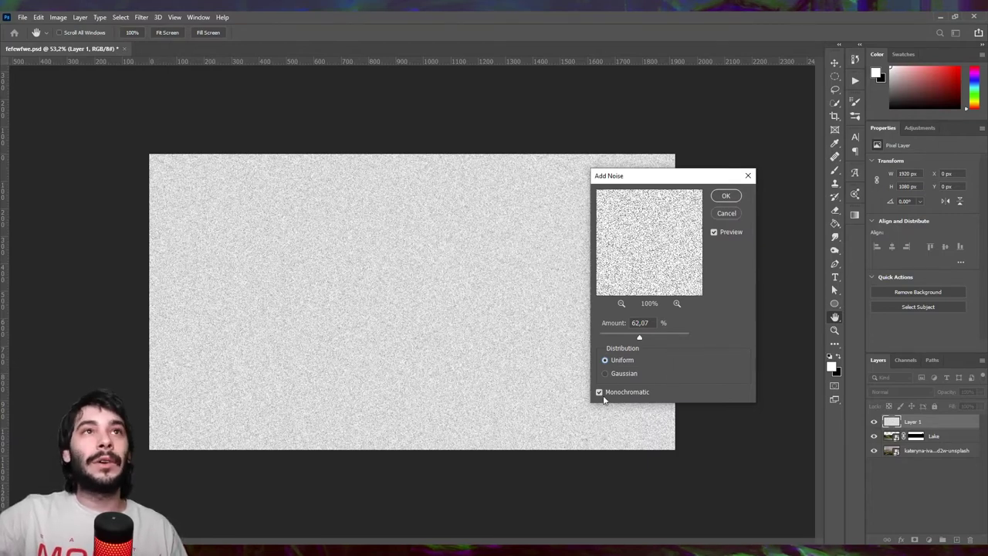
{"action": "left_click", "coordinate": [726, 196]}
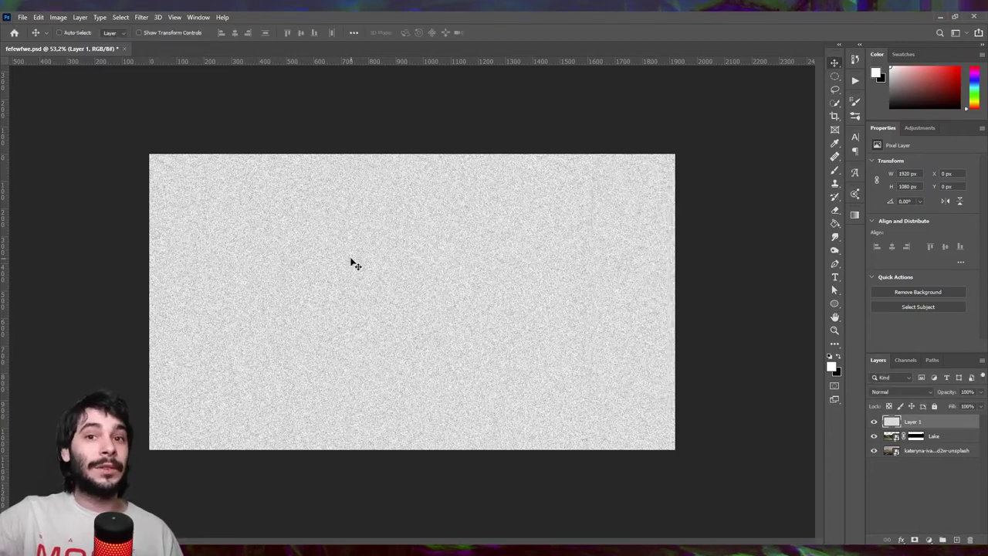
{"action": "left_click", "coordinate": [141, 17]}
{"action": "mouse_move", "coordinate": [151, 222]}
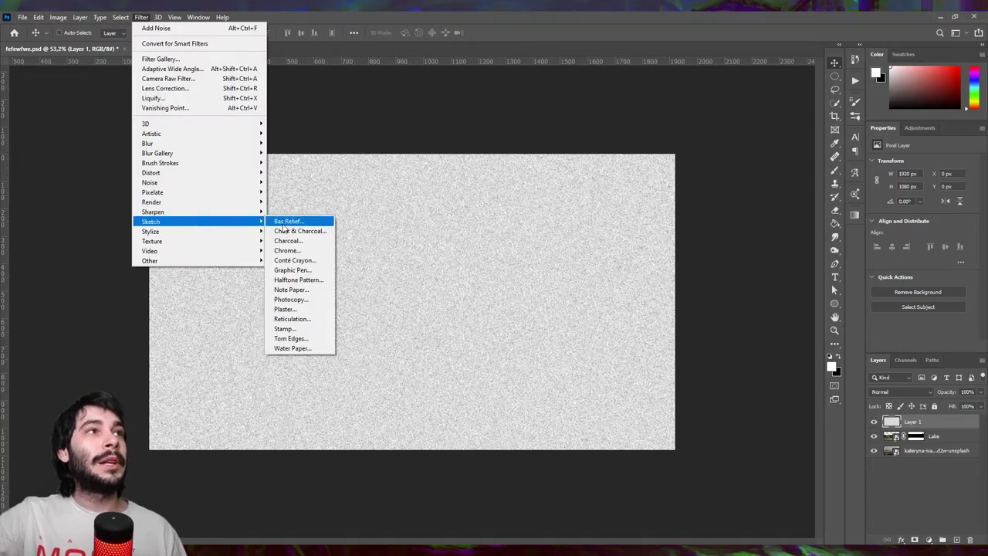
Apply the Bas Relief filter to the noise layer
{"action": "left_click", "coordinate": [285, 224]}
{"action": "key", "text": "ctrl+minus"}
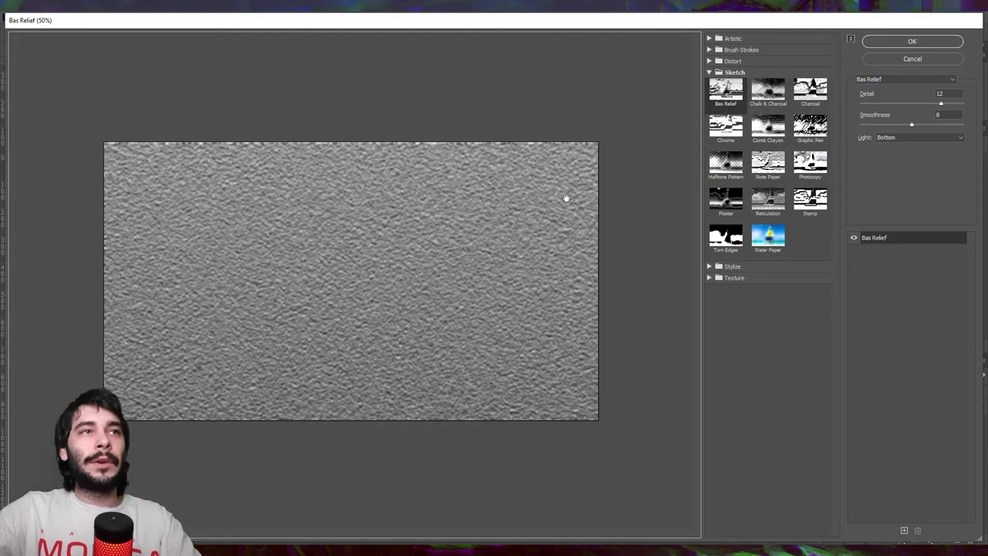
{"action": "left_click", "coordinate": [912, 42]}
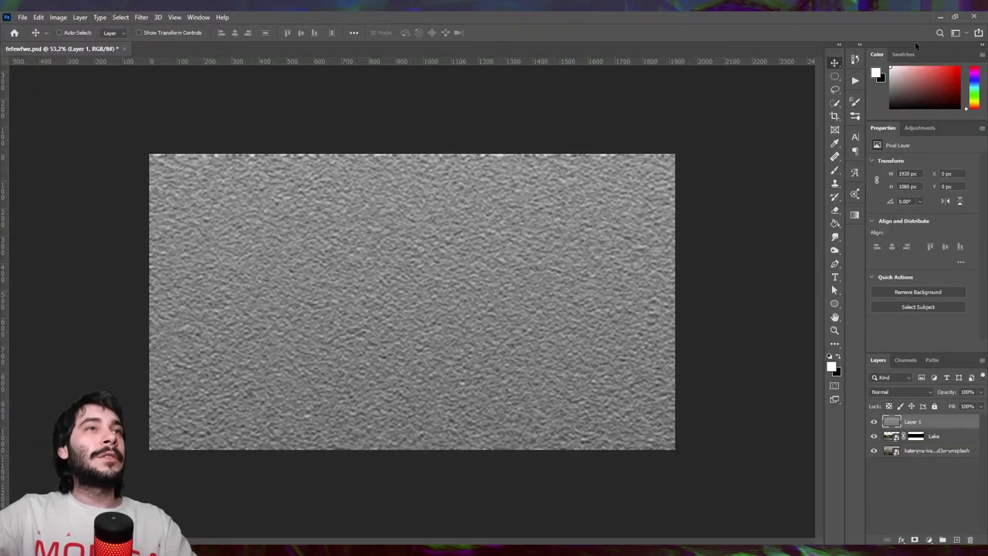
Apply a Motion Blur with angle 0° and distance 32 pixels
{"action": "left_click", "coordinate": [142, 17]}
{"action": "mouse_move", "coordinate": [147, 143]}
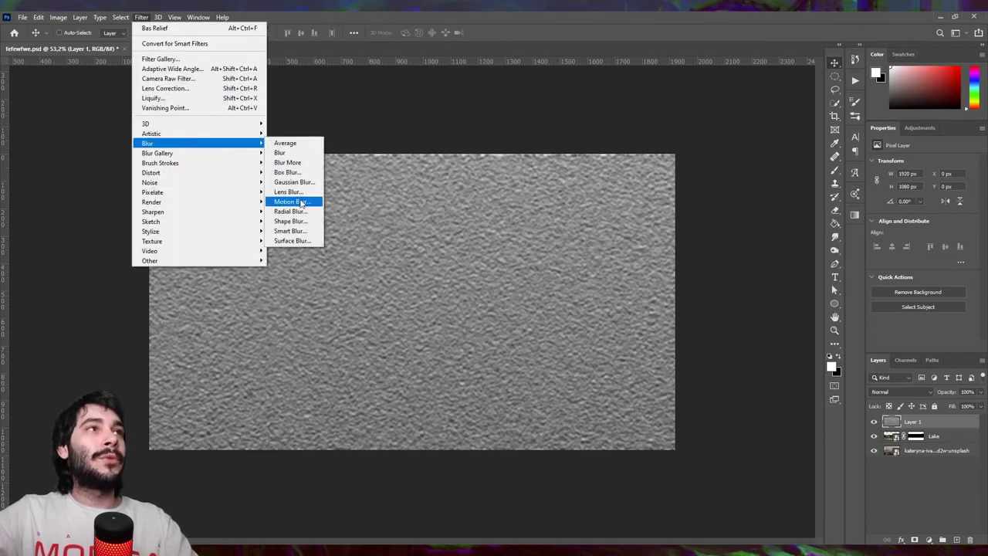
{"action": "left_click", "coordinate": [291, 201]}
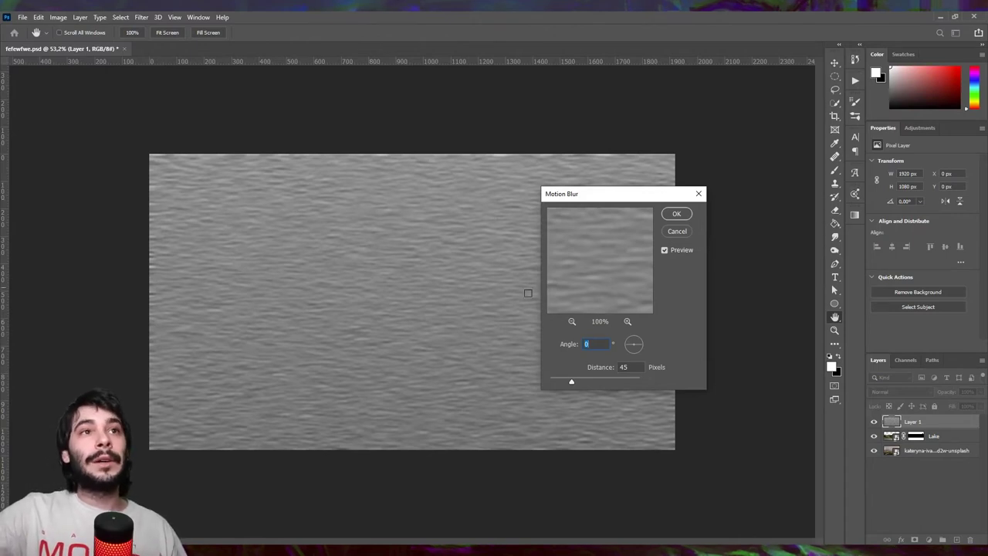
{"action": "left_click", "coordinate": [576, 381]}
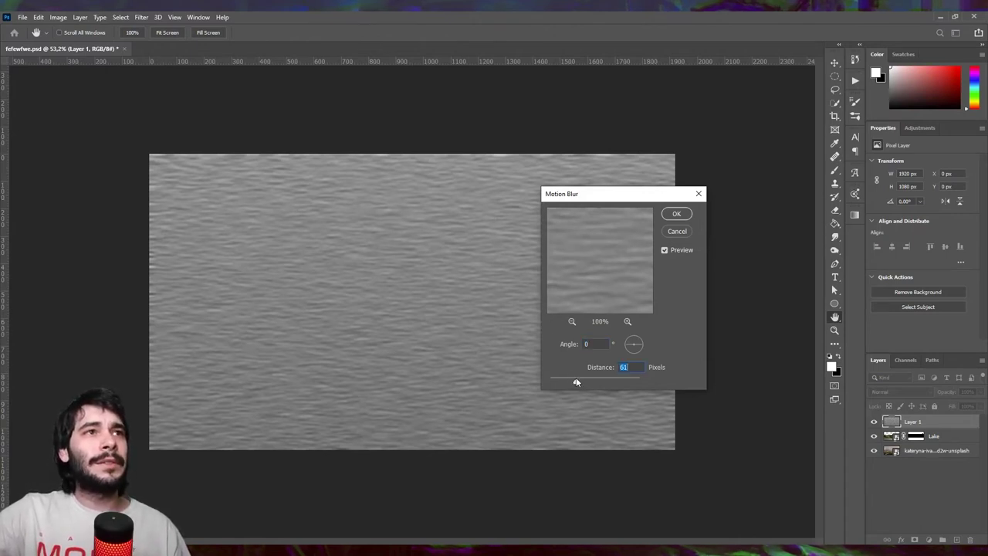
{"action": "left_click", "coordinate": [566, 381]}
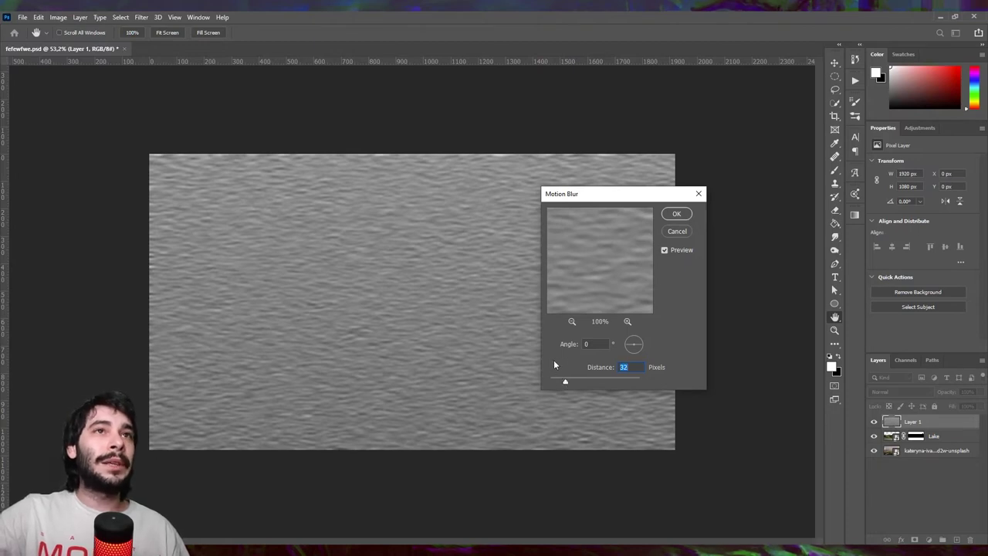
{"action": "left_click", "coordinate": [674, 215]}
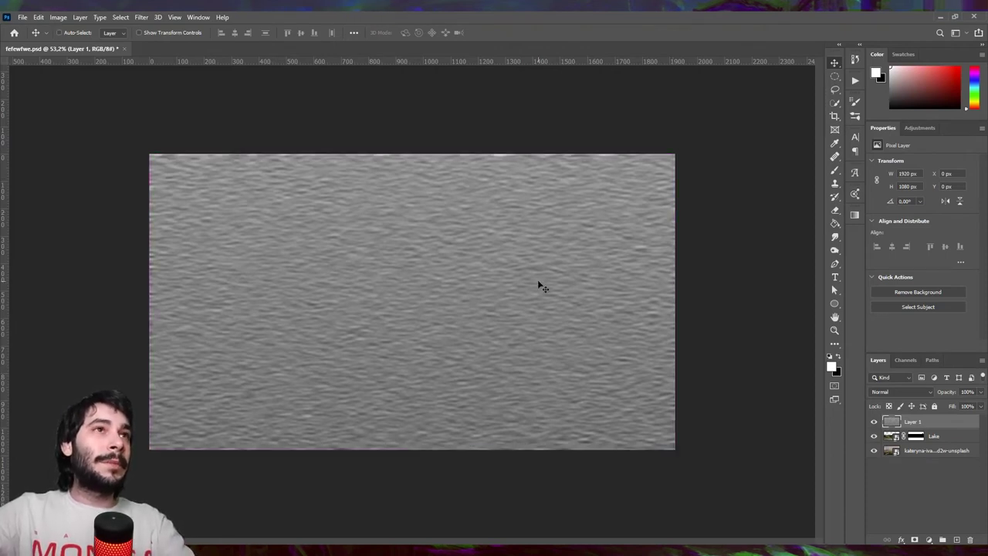
Widen the texture's bottom in perspective and scale it up to 2806 × 1118 px
{"action": "key", "text": "ctrl"}
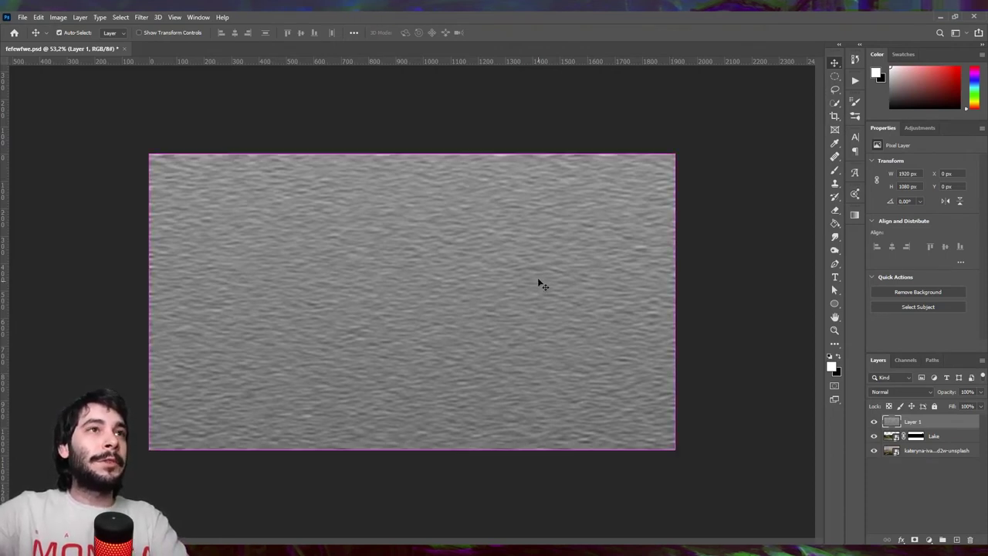
{"action": "key", "text": "ctrl+t"}
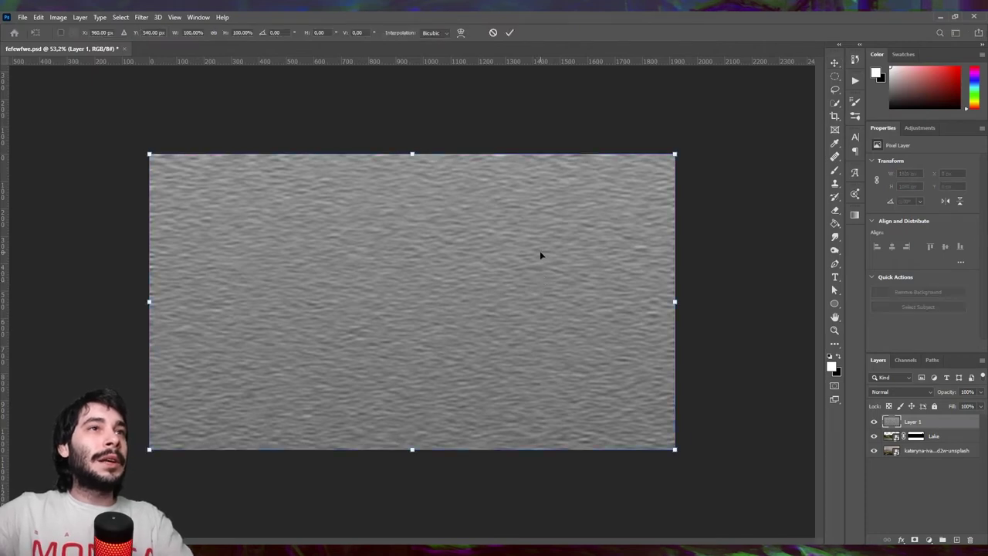
{"action": "right_click", "coordinate": [540, 255]}
{"action": "left_click", "coordinate": [571, 307]}
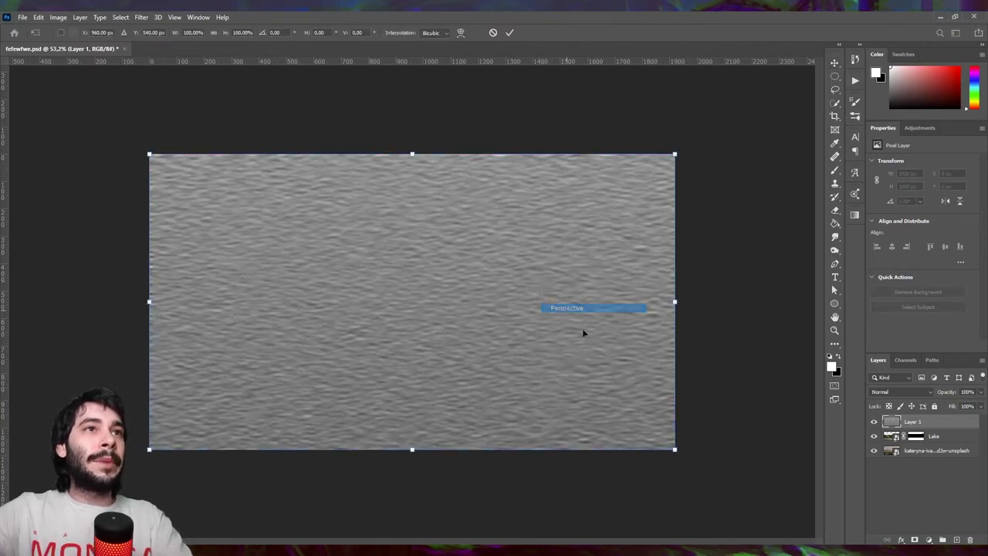
{"action": "left_click_drag", "start_coordinate": [676, 450], "coordinate": [783, 454]}
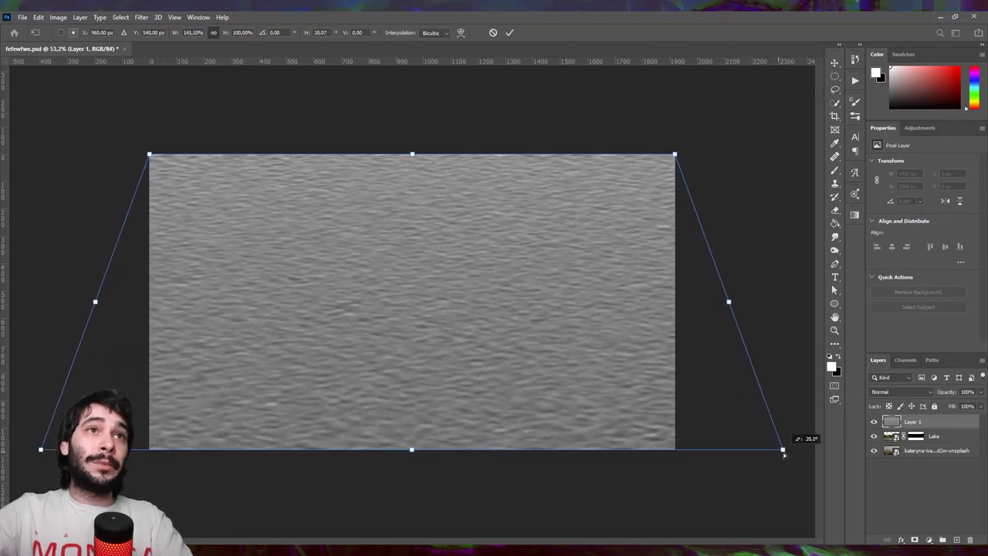
{"action": "right_click", "coordinate": [503, 224]}
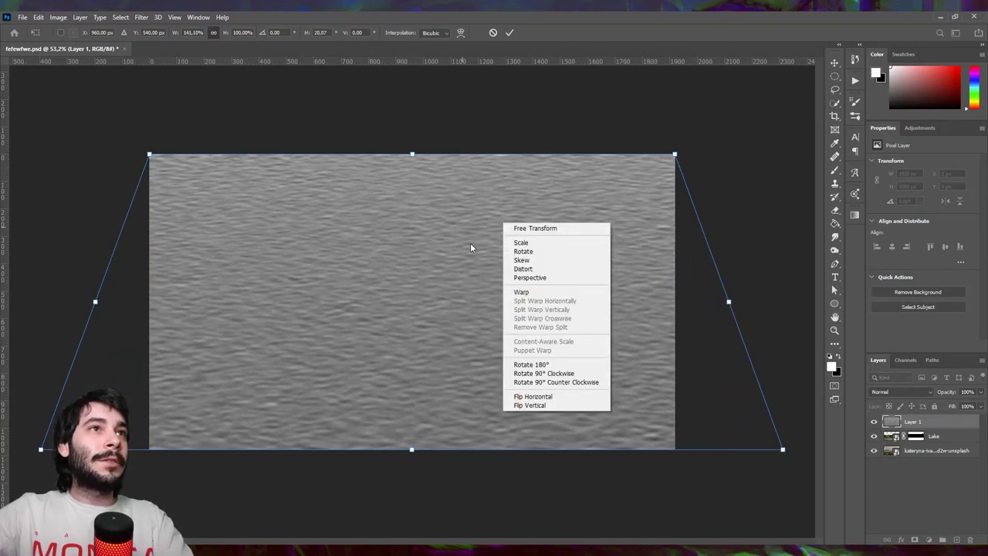
{"action": "left_click", "coordinate": [521, 243]}
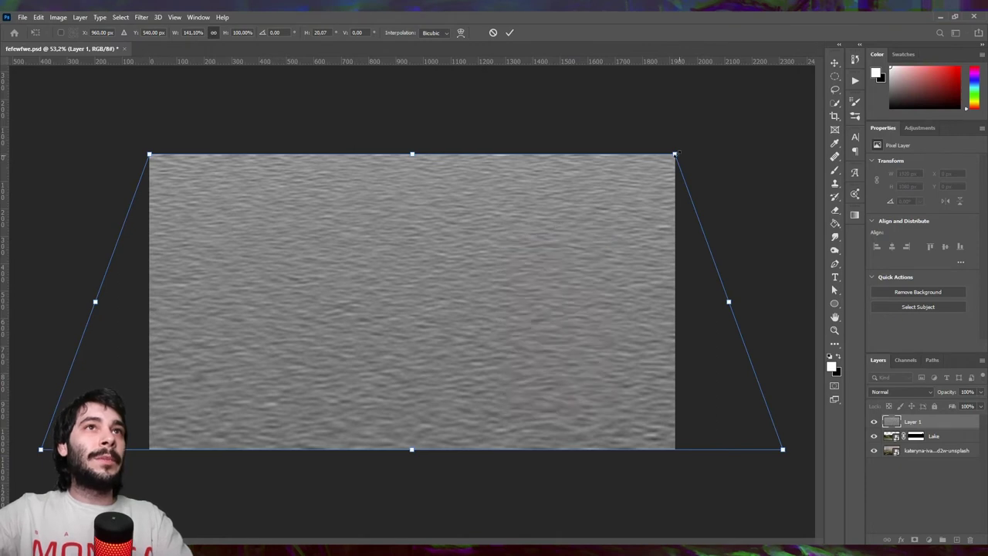
{"action": "left_click_drag", "start_coordinate": [676, 154], "coordinate": [687, 152]}
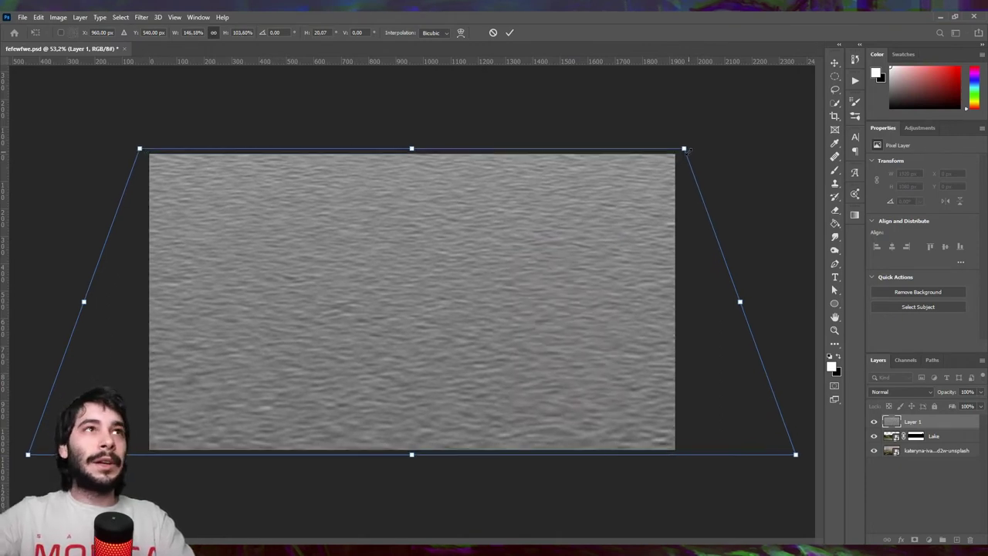
{"action": "key", "text": "Return"}
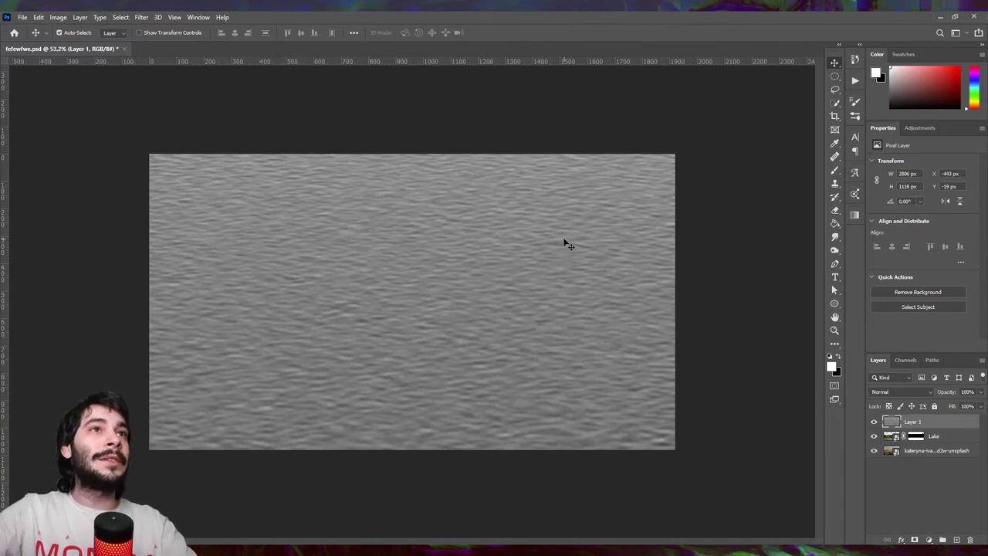
Save the document as the layered PSD 'felewfwe' with Maximize Compatibility on
{"action": "key", "text": "ctrl+shift+s"}
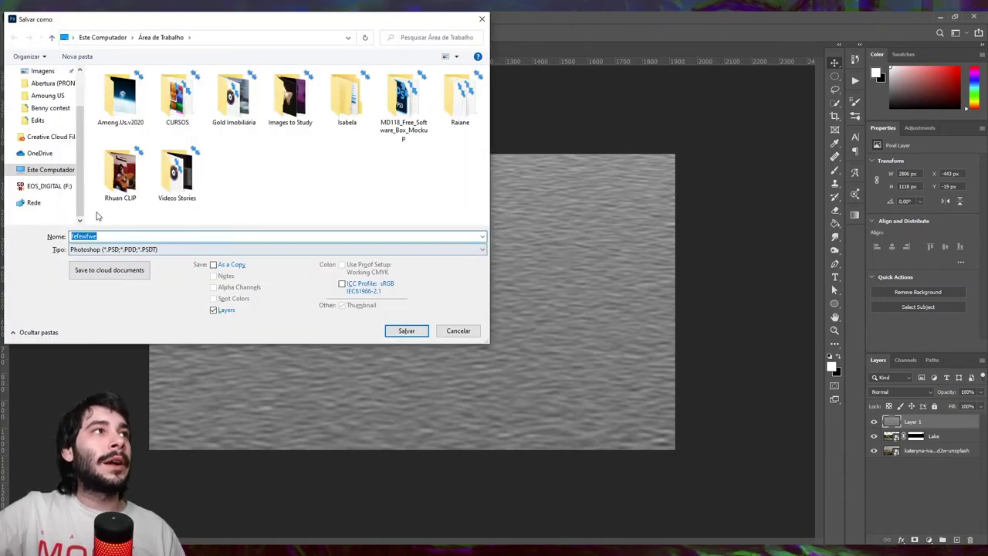
{"action": "left_click", "coordinate": [416, 330]}
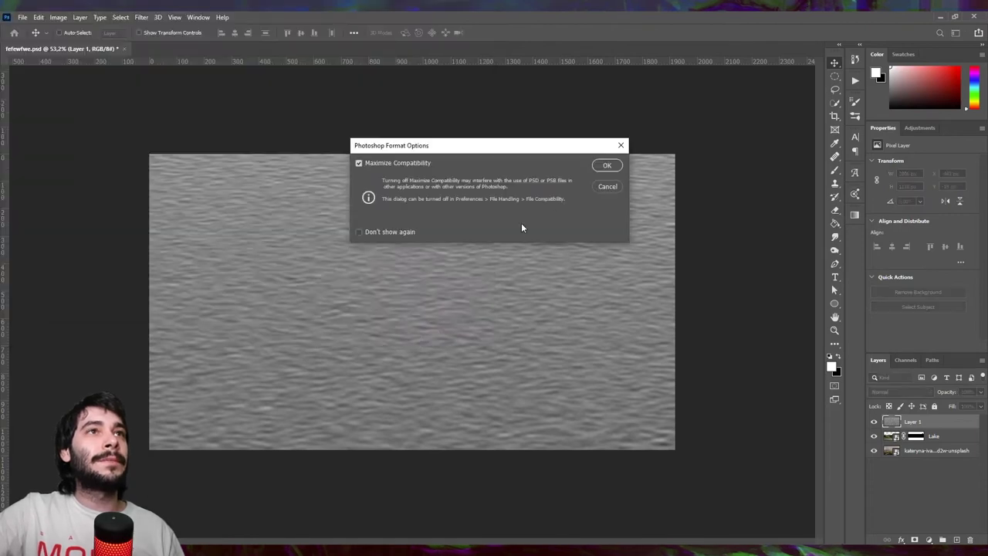
{"action": "left_click", "coordinate": [607, 166]}
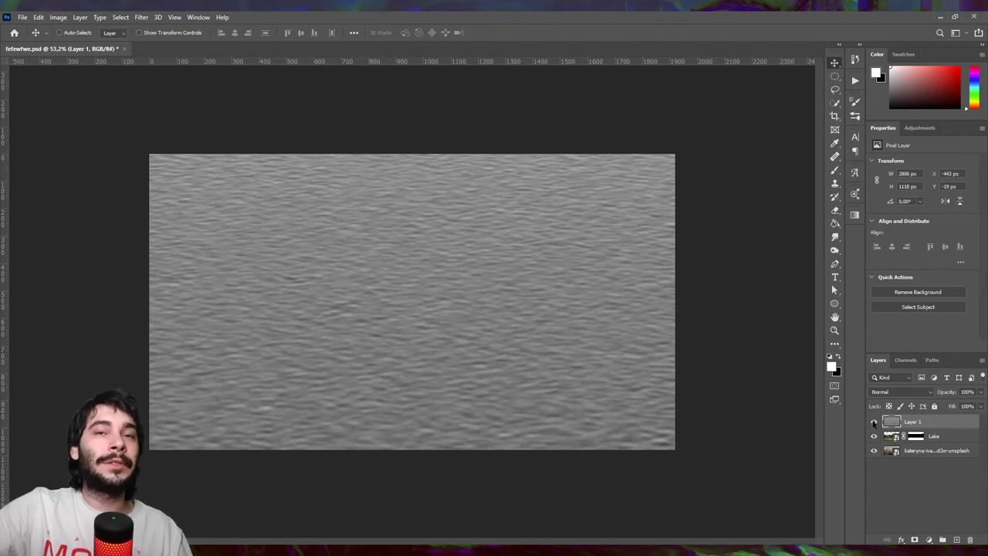
Hide the texture layer and load the fefewfwe texture into a Glass filter on Lake
{"action": "left_click", "coordinate": [875, 421]}
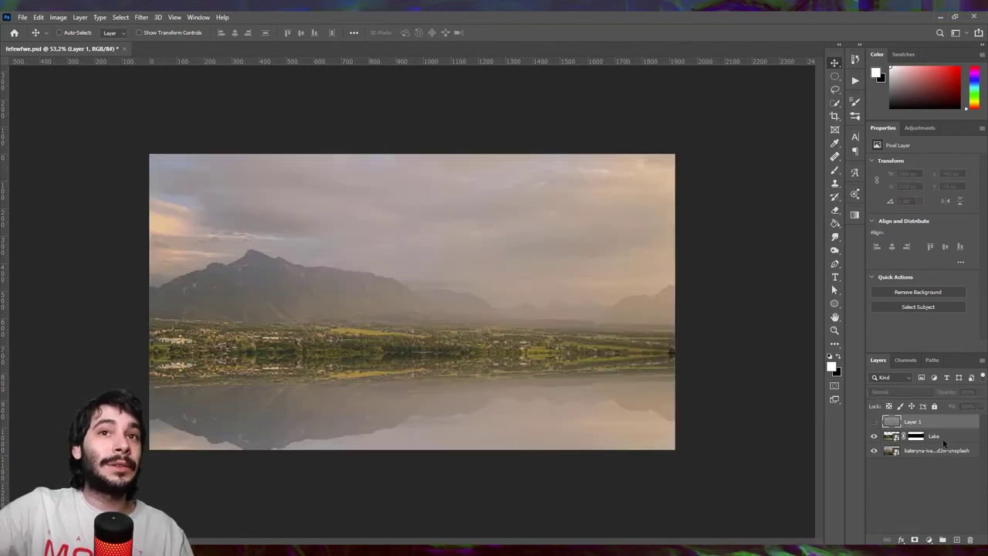
{"action": "left_click", "coordinate": [940, 437]}
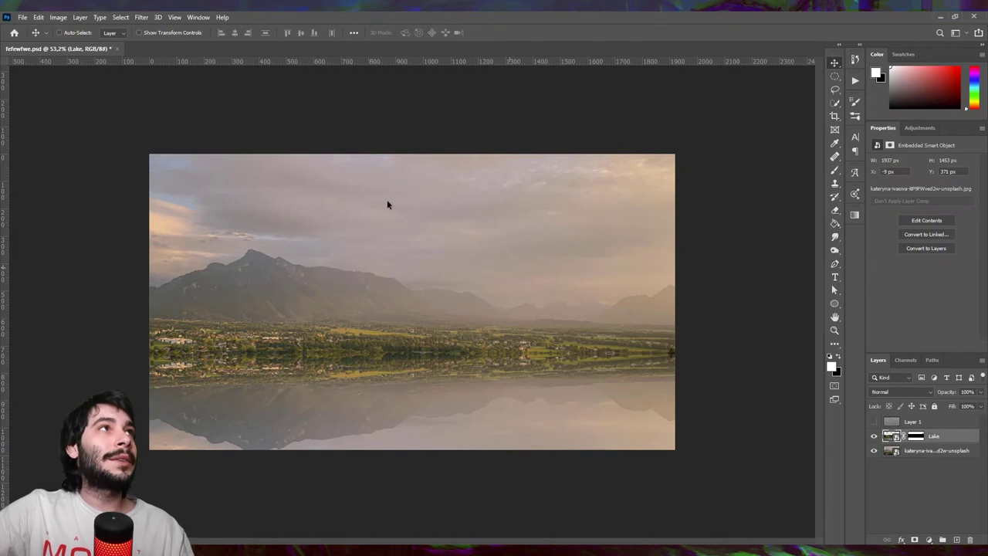
{"action": "left_click", "coordinate": [141, 17]}
{"action": "mouse_move", "coordinate": [151, 172]}
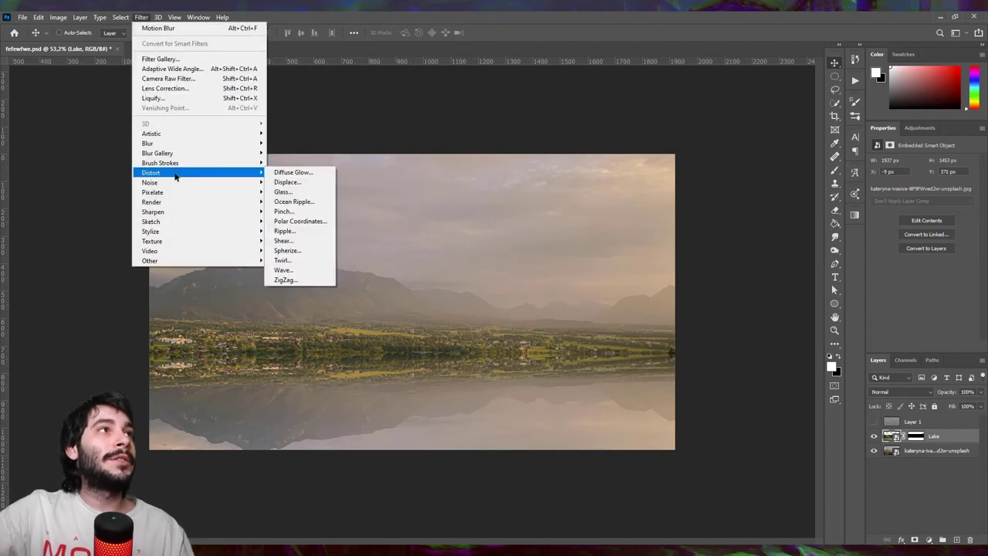
{"action": "left_click", "coordinate": [305, 192]}
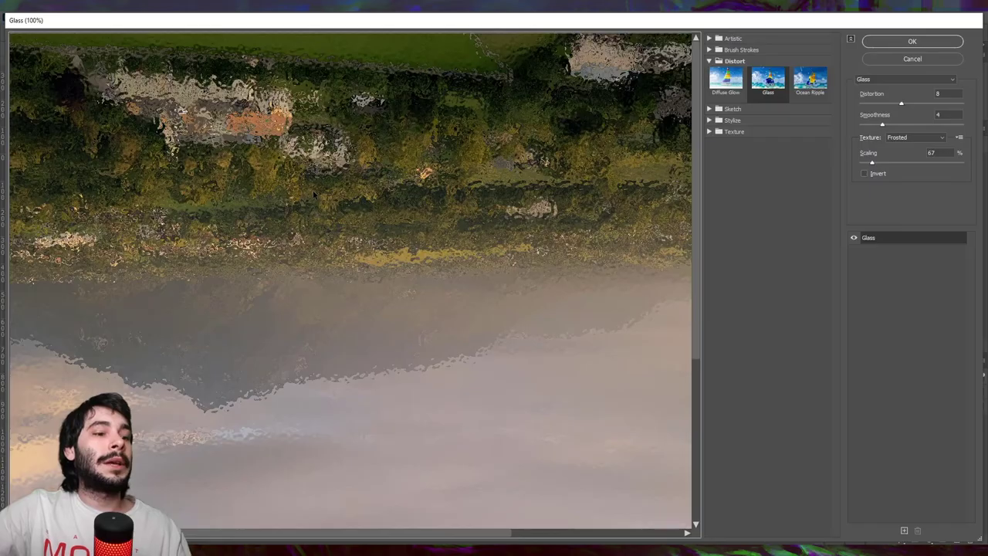
{"action": "scroll", "coordinate": [314, 194], "scroll_direction": "down", "scroll_amount": 1}
{"action": "scroll", "coordinate": [314, 195], "scroll_direction": "down", "scroll_amount": 1}
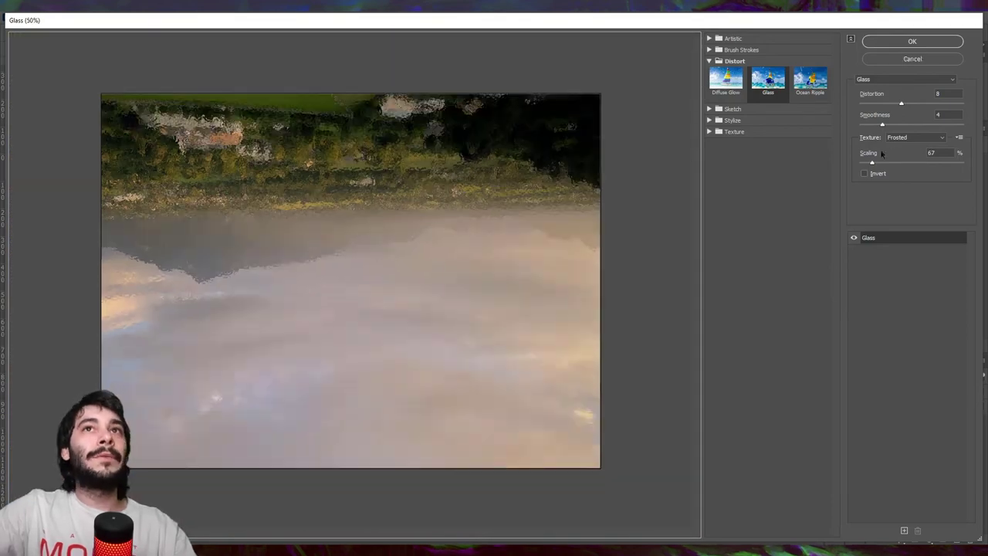
{"action": "left_click", "coordinate": [958, 138]}
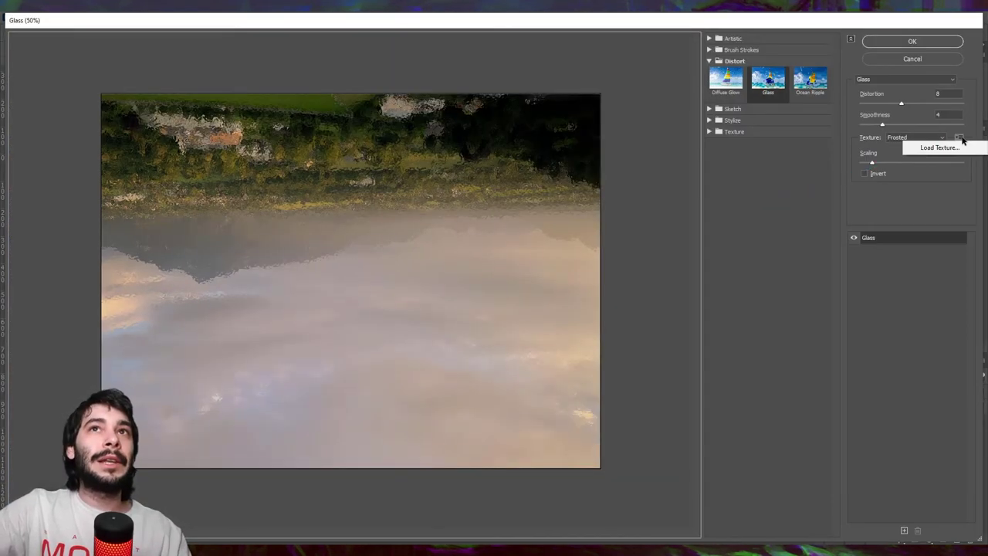
{"action": "left_click", "coordinate": [937, 146]}
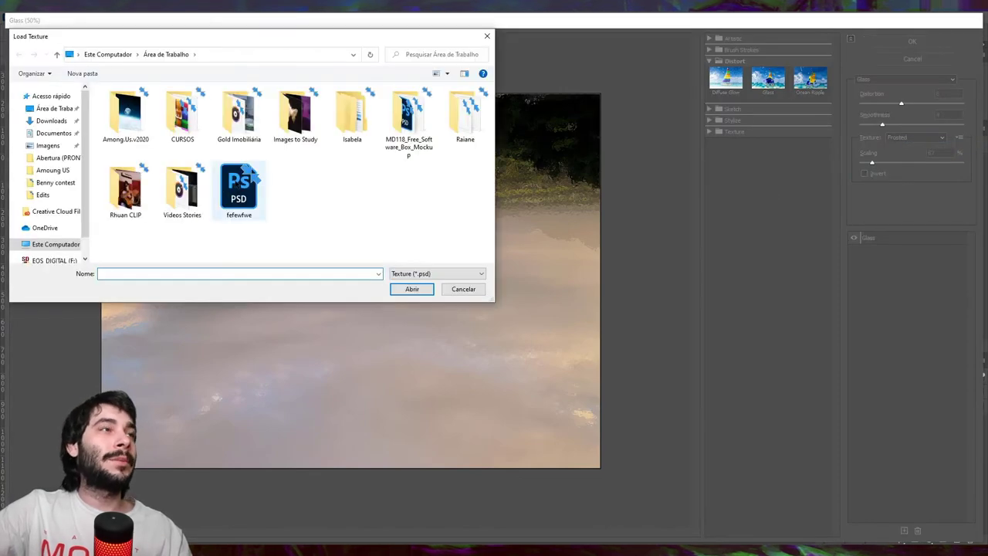
{"action": "left_click", "coordinate": [237, 185]}
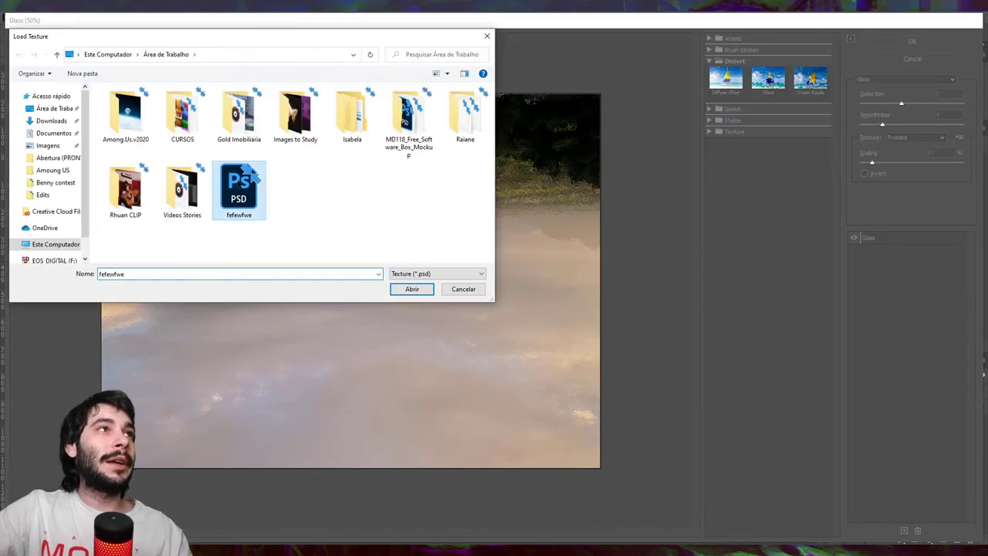
{"action": "left_click", "coordinate": [413, 290]}
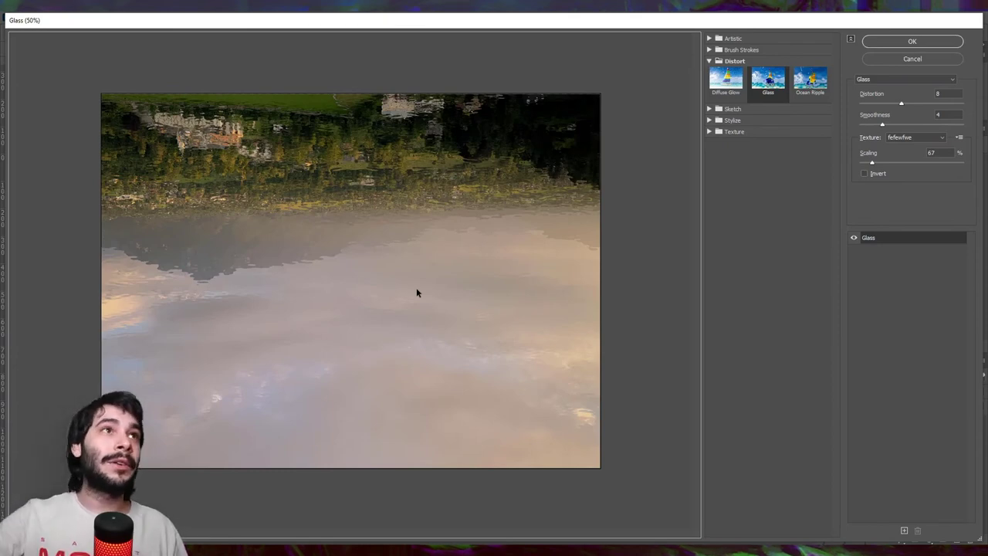
Set Glass distortion to 6 and smoothness to 2, and apply it
{"action": "left_click", "coordinate": [934, 105]}
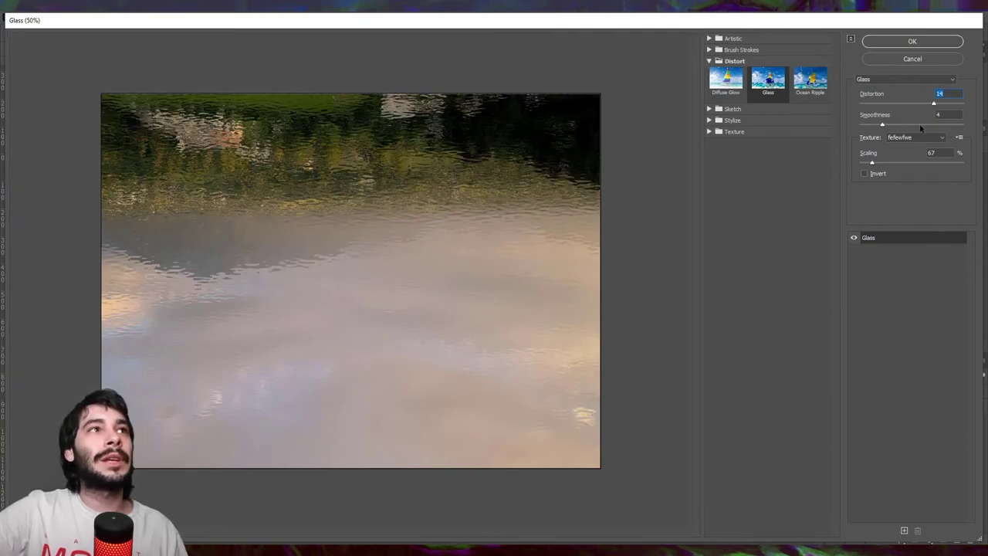
{"action": "left_click", "coordinate": [892, 104]}
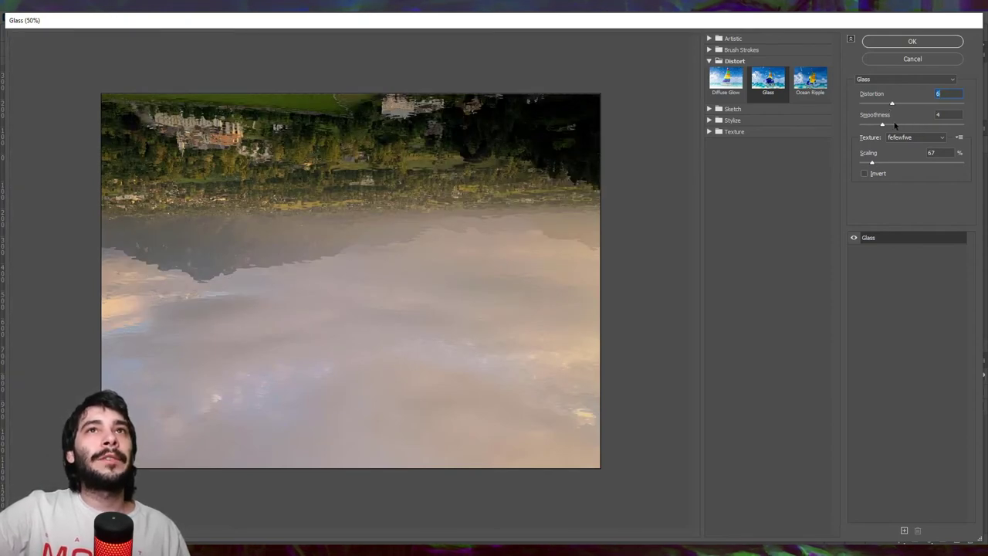
{"action": "left_click", "coordinate": [895, 125]}
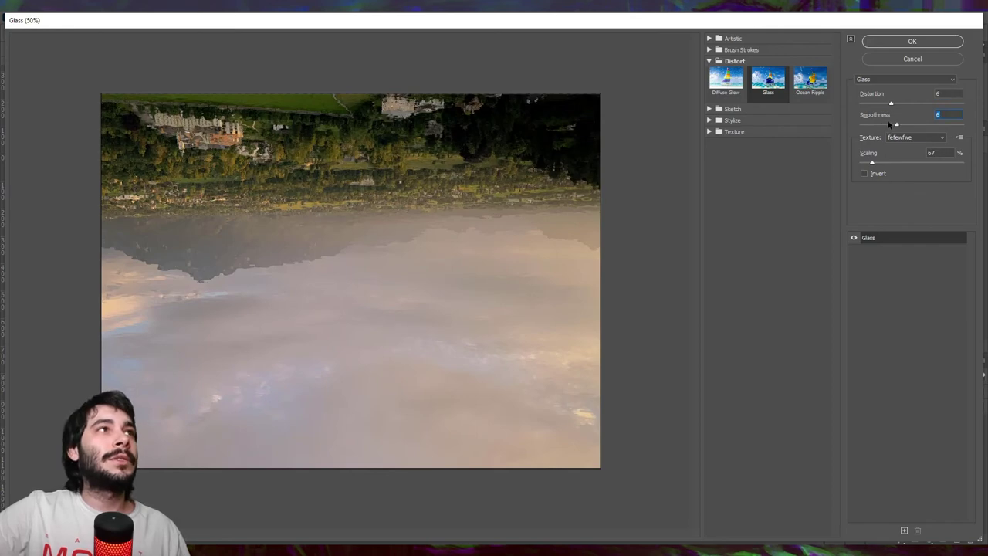
{"action": "left_click", "coordinate": [870, 125]}
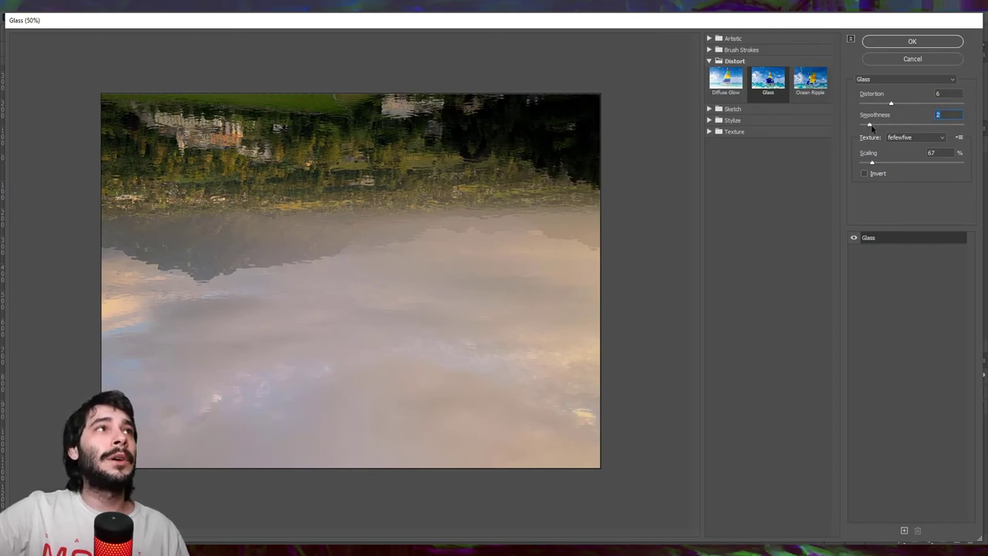
{"action": "left_click", "coordinate": [909, 42]}
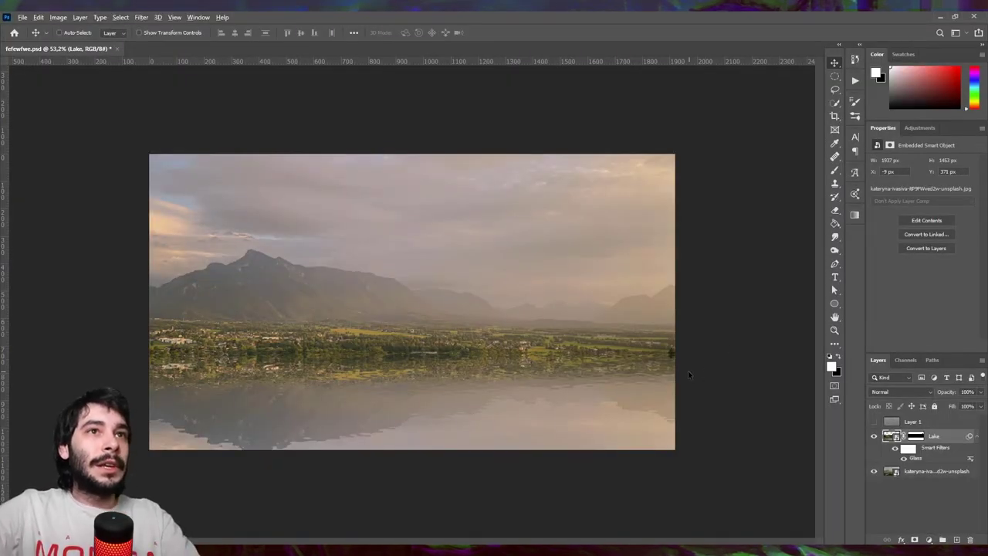
{"action": "scroll", "coordinate": [688, 376], "scroll_direction": "up", "scroll_amount": 3}
{"action": "scroll", "coordinate": [725, 389], "scroll_direction": "up", "scroll_amount": 2}
{"action": "scroll", "coordinate": [710, 363], "scroll_direction": "up", "scroll_amount": 2}
{"action": "scroll", "coordinate": [692, 334], "scroll_direction": "up", "scroll_amount": 2}
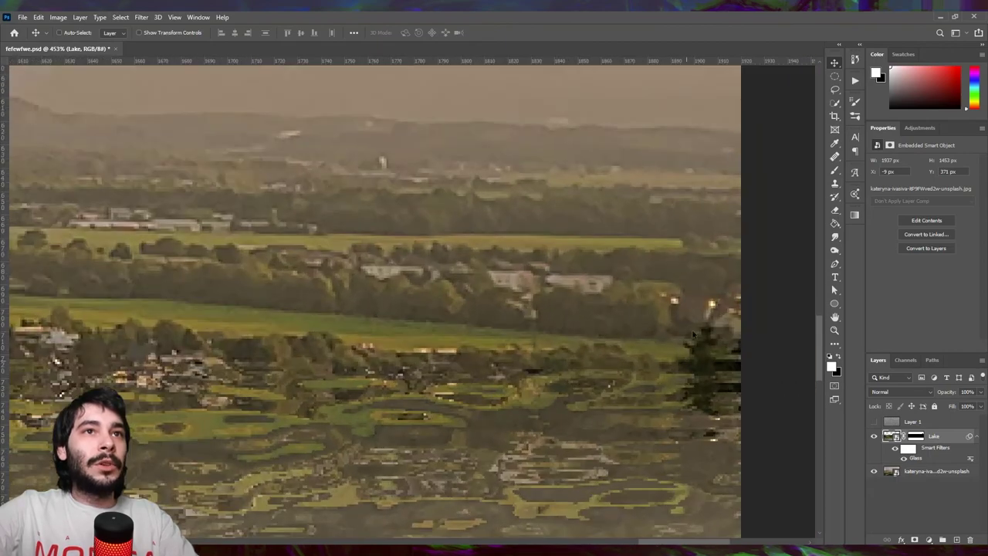
{"action": "scroll", "coordinate": [694, 340], "scroll_direction": "down", "scroll_amount": 2}
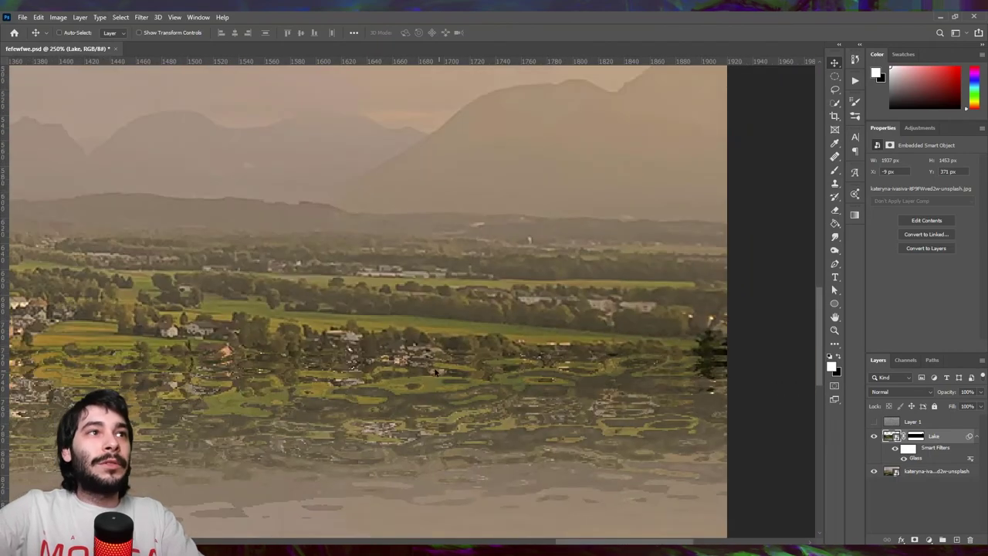
{"action": "scroll", "coordinate": [267, 318], "scroll_direction": "down", "scroll_amount": 2}
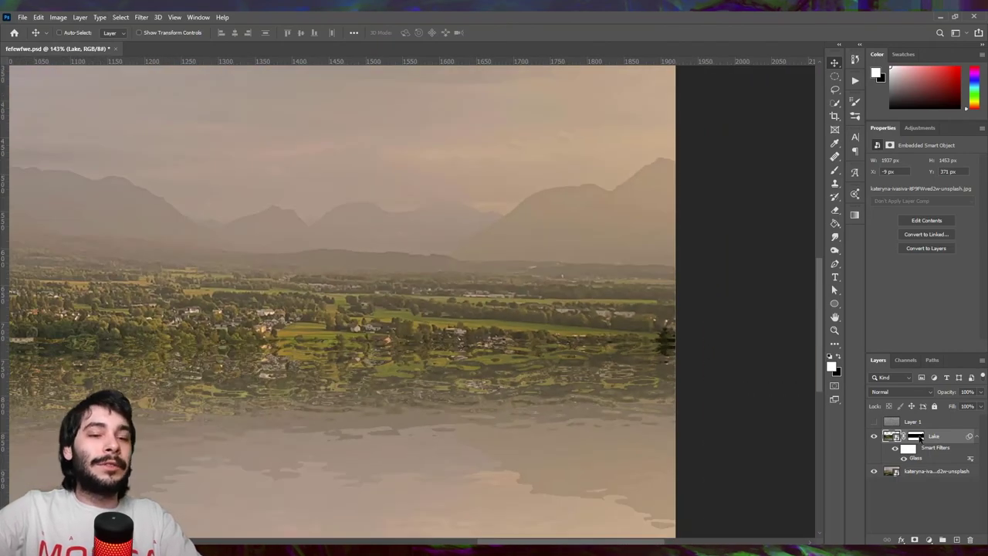
{"action": "left_click", "coordinate": [916, 437]}
{"action": "key", "text": "b"}
{"action": "scroll", "coordinate": [625, 309], "scroll_direction": "down", "scroll_amount": 2}
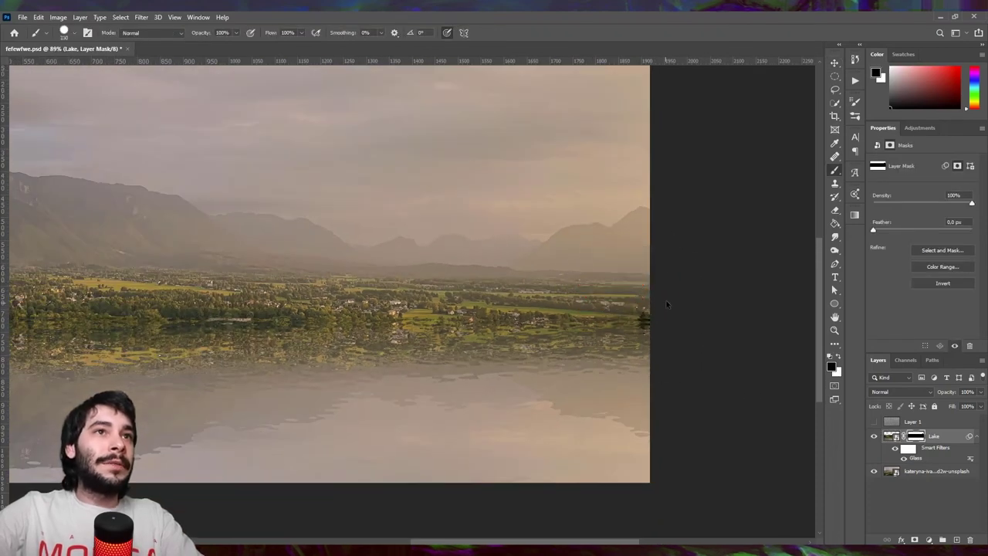
{"action": "scroll", "coordinate": [332, 271], "scroll_direction": "left", "scroll_amount": 10}
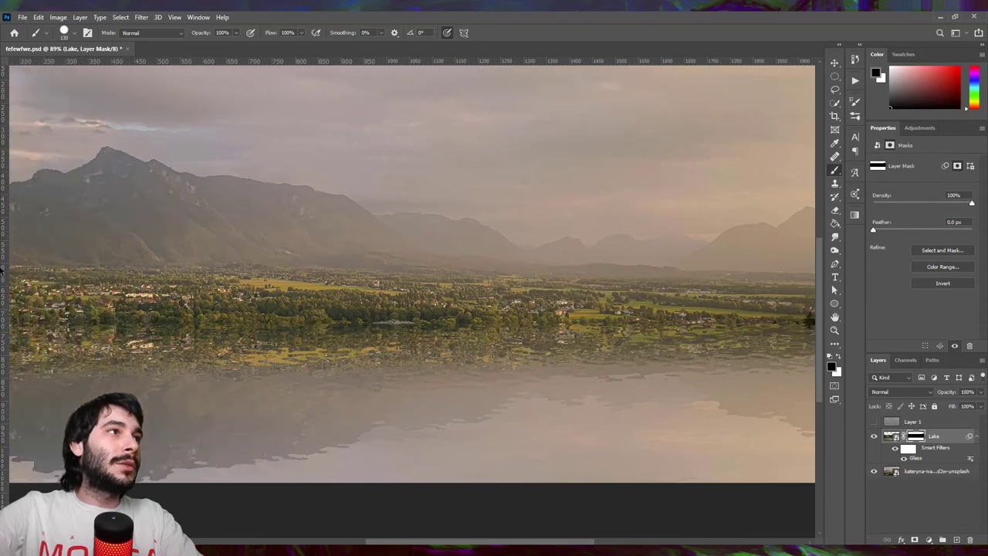
{"action": "scroll", "coordinate": [198, 280], "scroll_direction": "left", "scroll_amount": 3}
{"action": "key", "text": "v"}
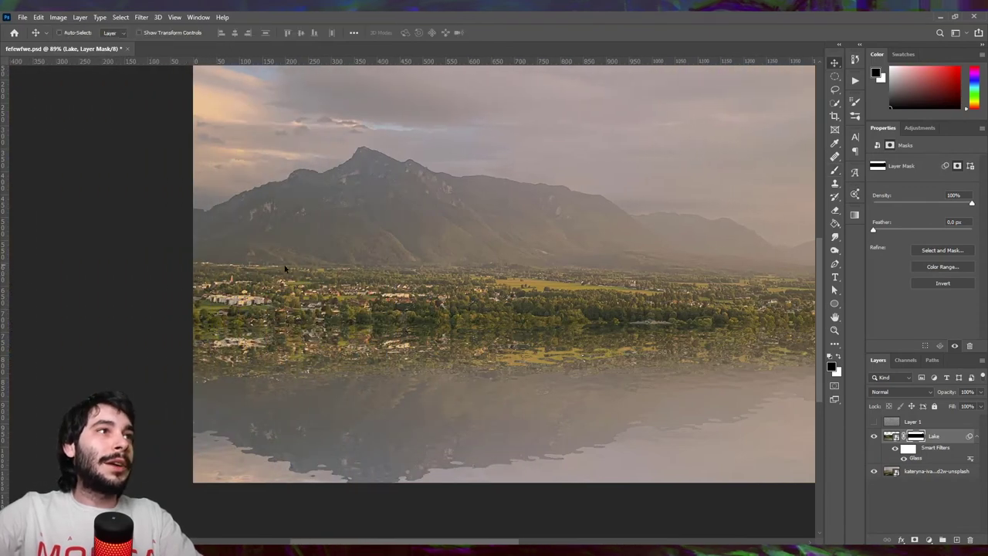
{"action": "key", "text": "ctrl+2"}
{"action": "scroll", "coordinate": [562, 276], "scroll_direction": "down", "scroll_amount": 5, "text": "alt"}
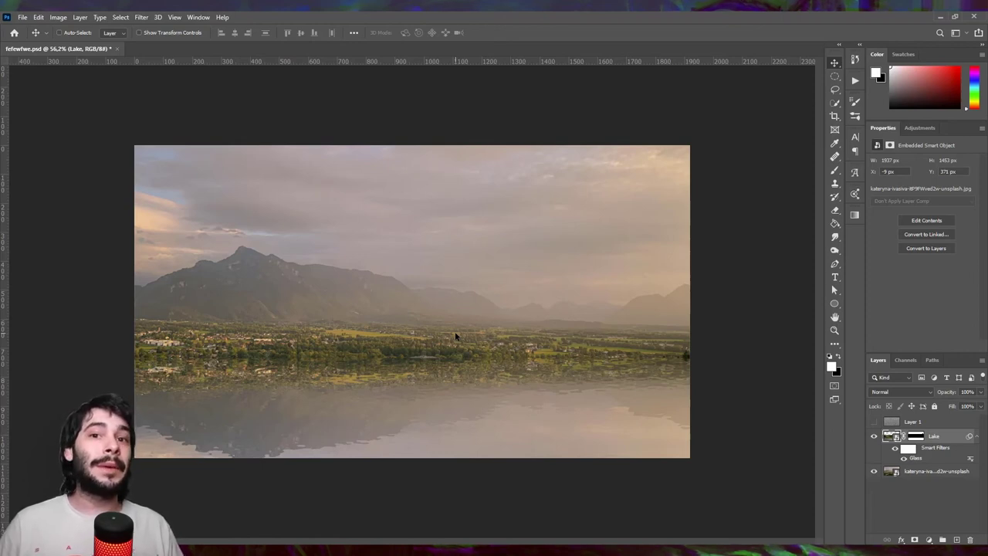
Add a Curves layer lowering input 155 to output 95, clipped to the Lake layer
{"action": "left_click", "coordinate": [952, 470]}
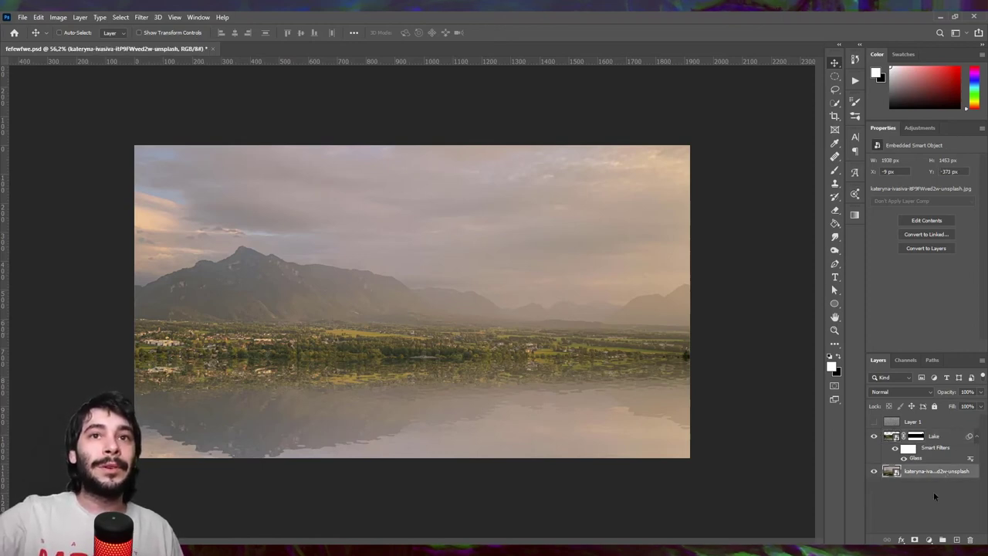
{"action": "left_click", "coordinate": [930, 539]}
{"action": "left_click", "coordinate": [924, 404]}
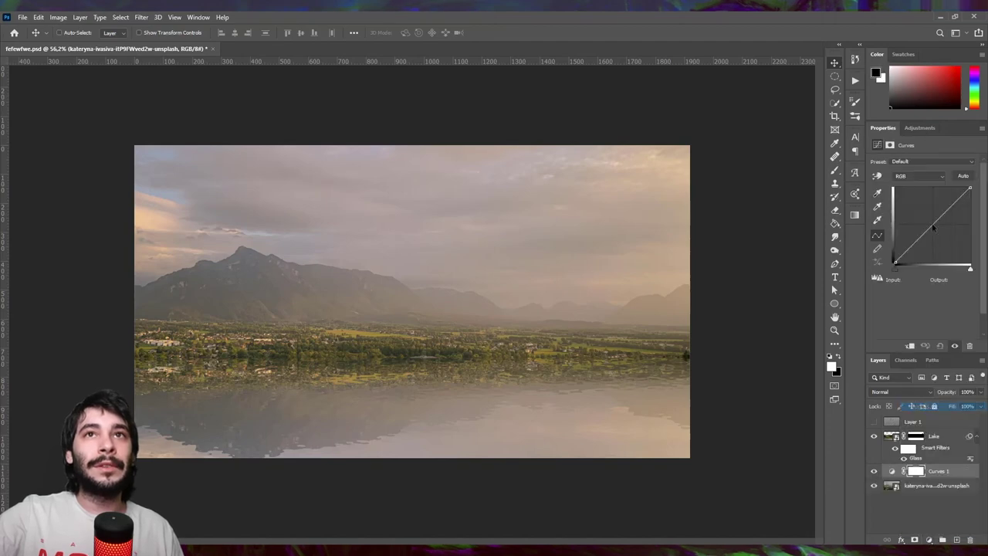
{"action": "left_click_drag", "start_coordinate": [934, 229], "coordinate": [941, 238]}
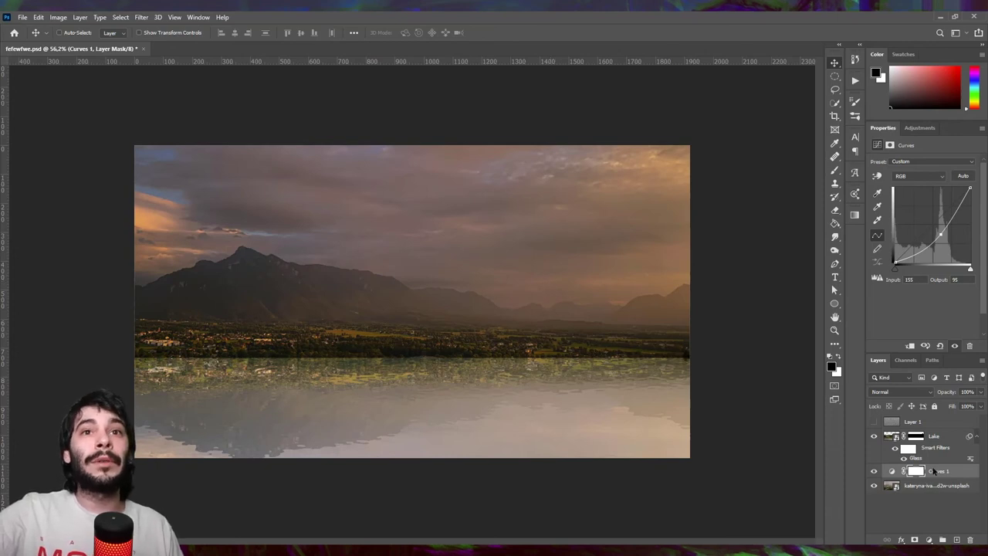
{"action": "left_click_drag", "start_coordinate": [934, 471], "coordinate": [931, 438]}
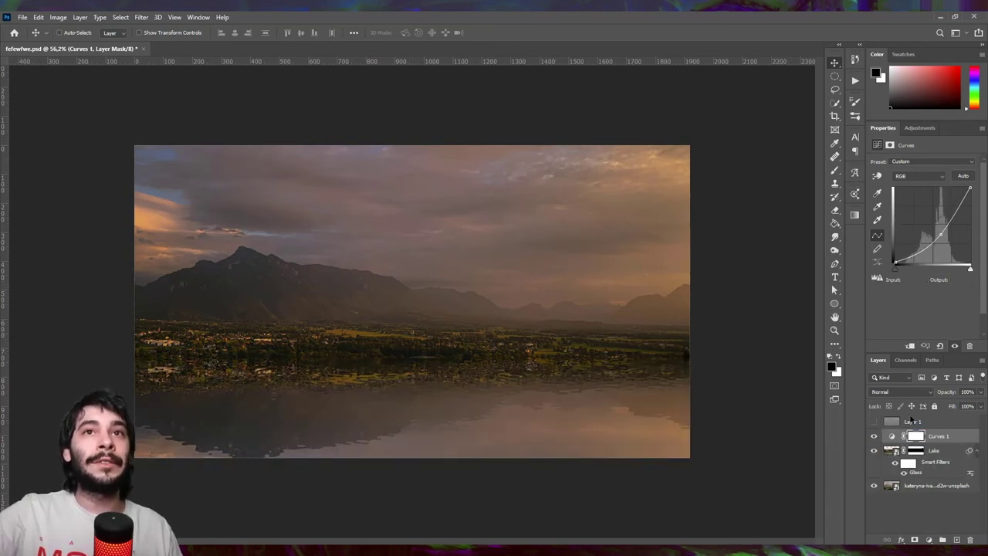
{"action": "key", "text": "ctrl+alt+g"}
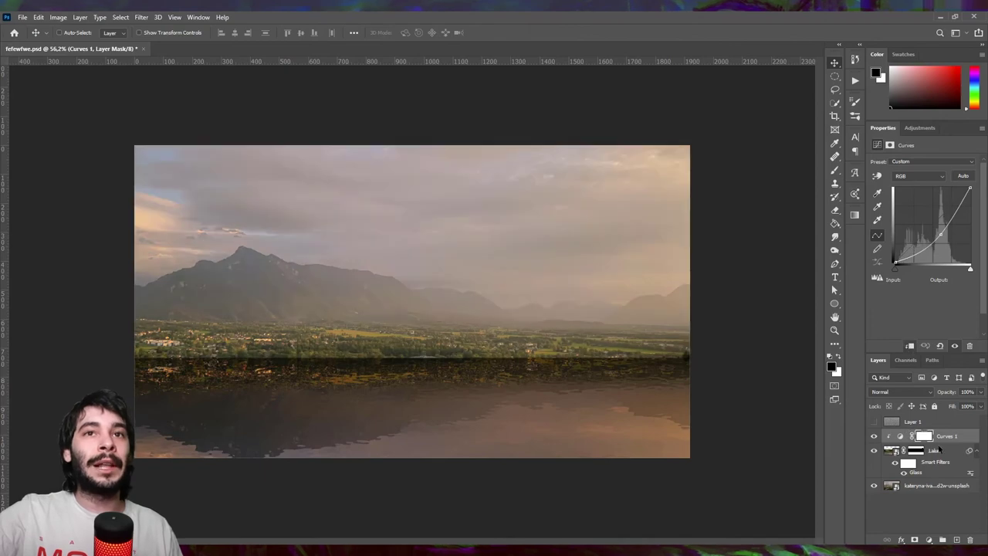
{"action": "left_click", "coordinate": [939, 450]}
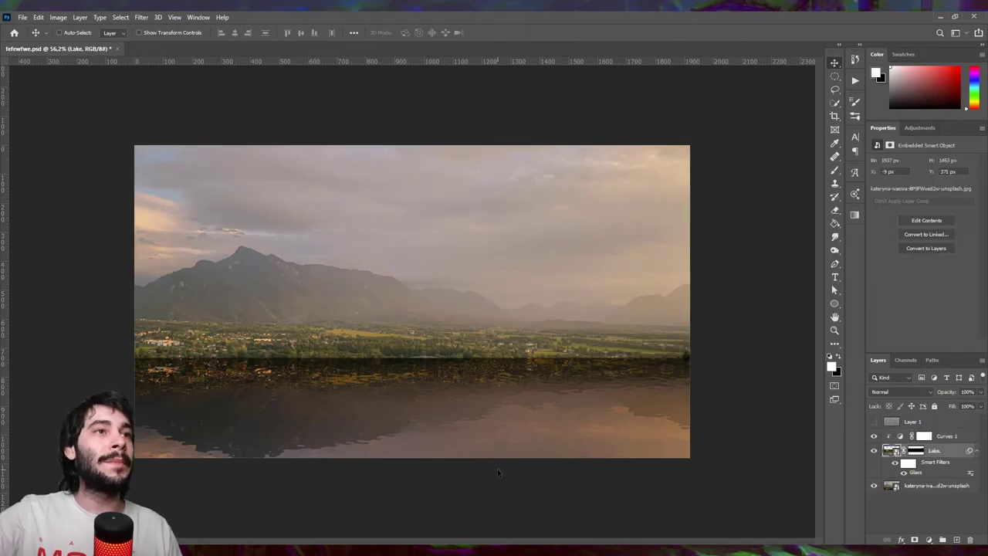
Set the Lake layer mask's feather to 1.9 px
{"action": "scroll", "coordinate": [402, 429], "scroll_direction": "up", "scroll_amount": 2}
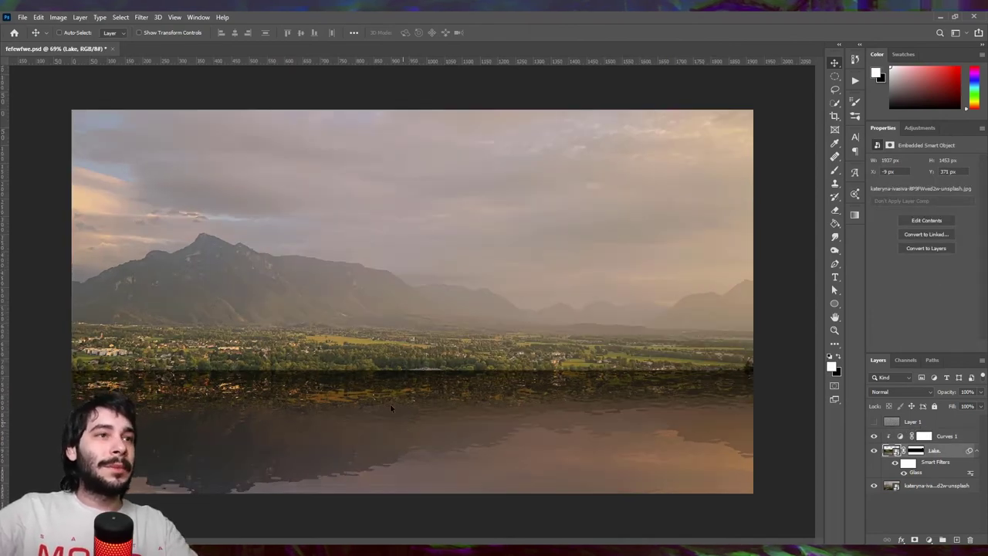
{"action": "scroll", "coordinate": [390, 403], "scroll_direction": "up", "scroll_amount": 4}
{"action": "scroll", "coordinate": [417, 386], "scroll_direction": "up", "scroll_amount": 5}
{"action": "scroll", "coordinate": [437, 368], "scroll_direction": "up", "scroll_amount": 4}
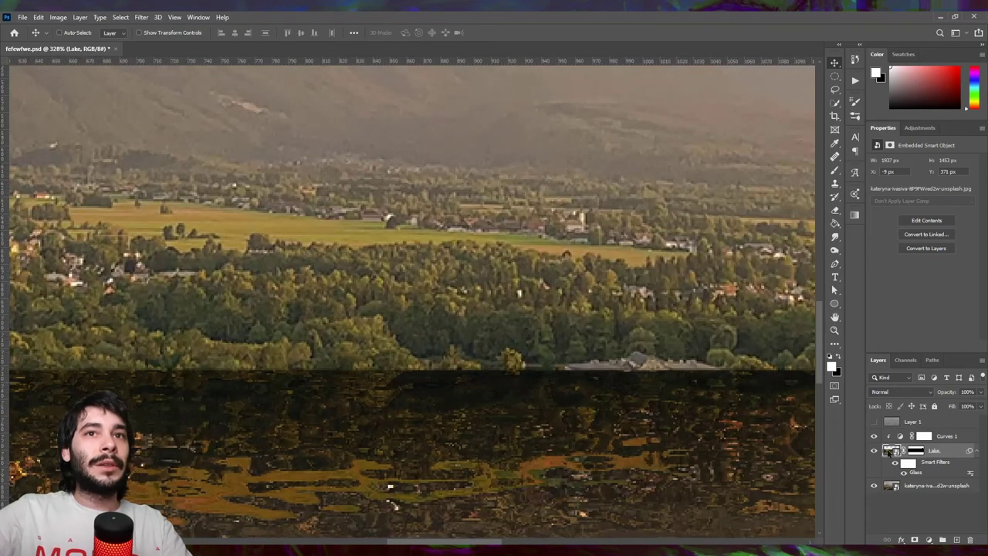
{"action": "left_click", "coordinate": [917, 452]}
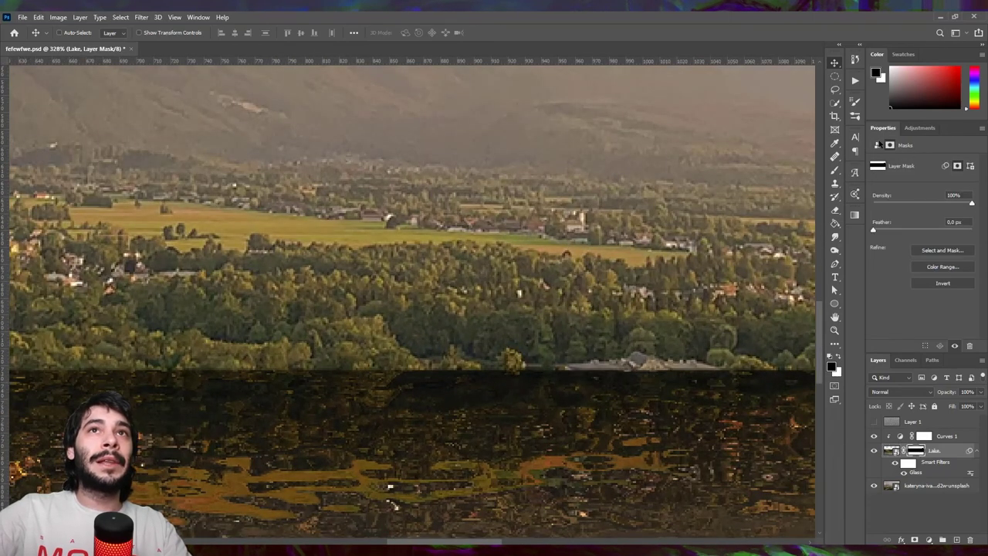
{"action": "left_click_drag", "start_coordinate": [889, 230], "coordinate": [888, 230]}
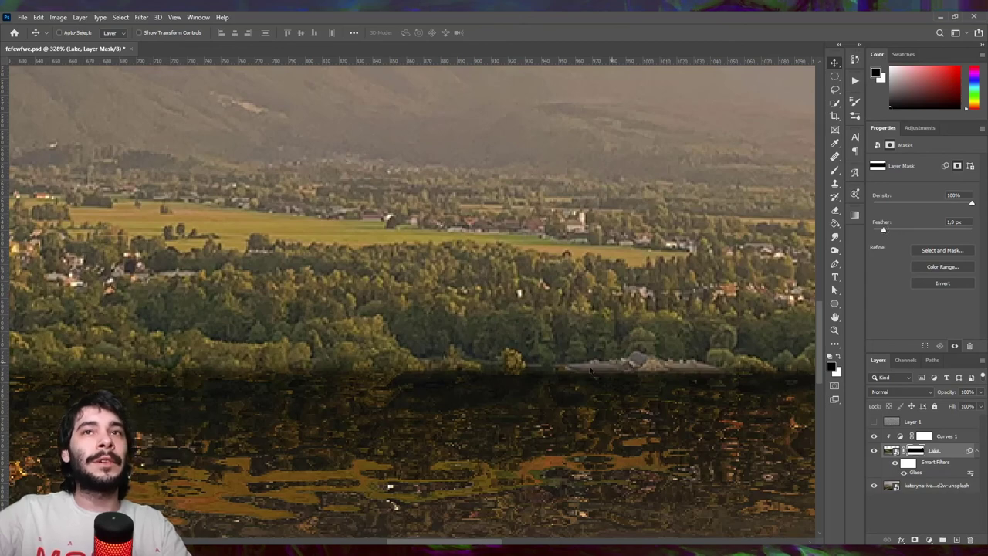
{"action": "scroll", "coordinate": [456, 388], "scroll_direction": "down", "scroll_amount": 5}
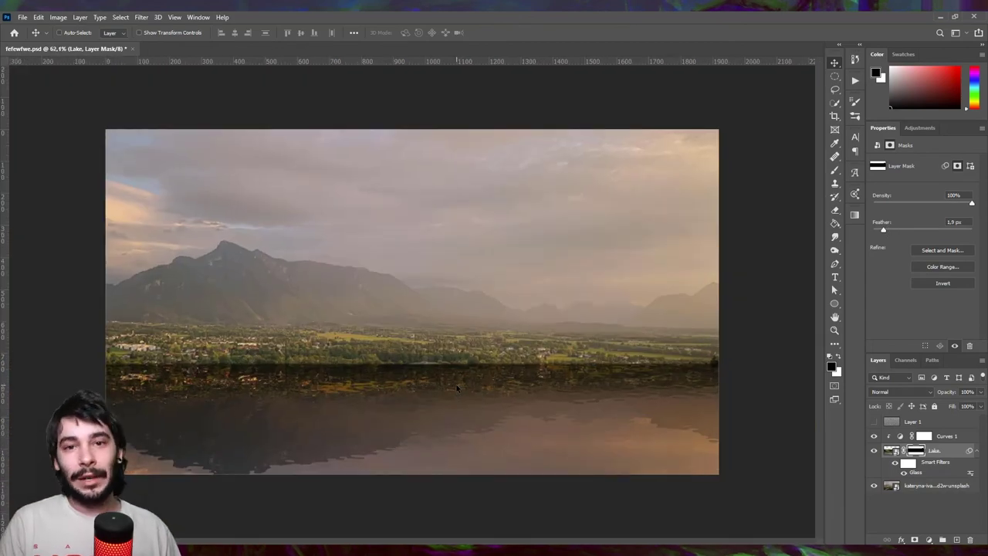